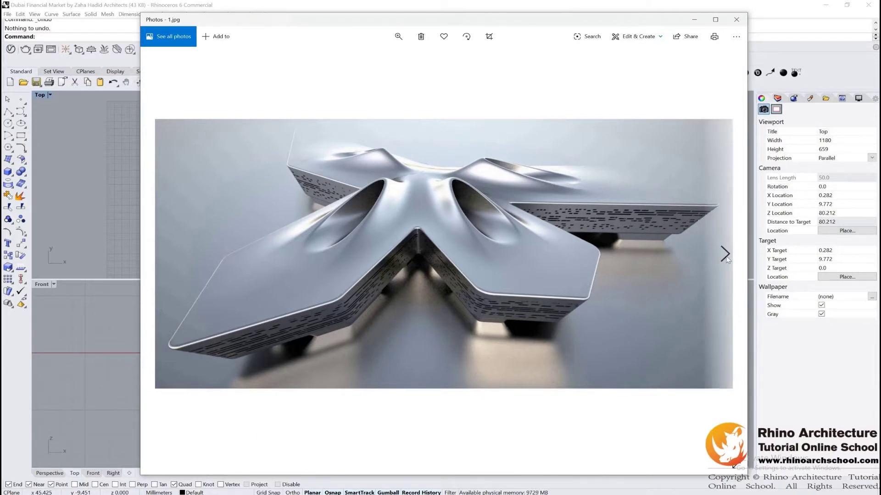
# - Browse four Dubai Financial Market renders in Photos and select several images in the project folder
pyautogui.click(727, 258)
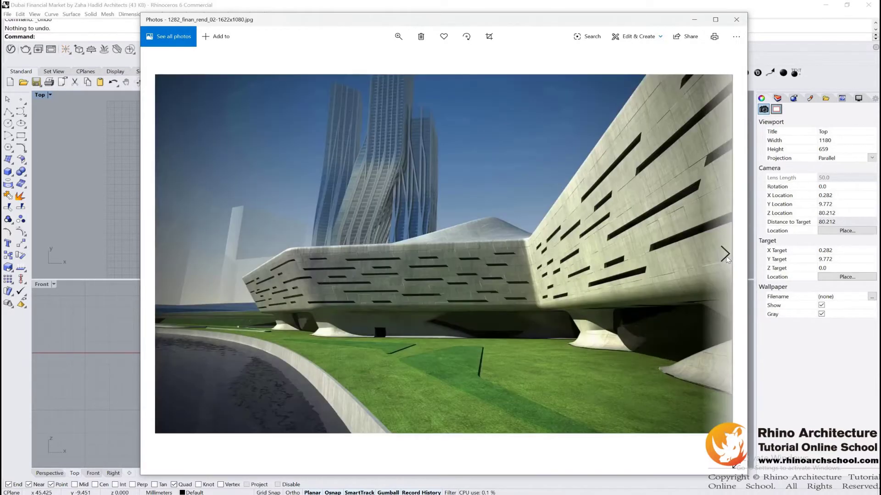
pyautogui.click(726, 257)
pyautogui.click(726, 258)
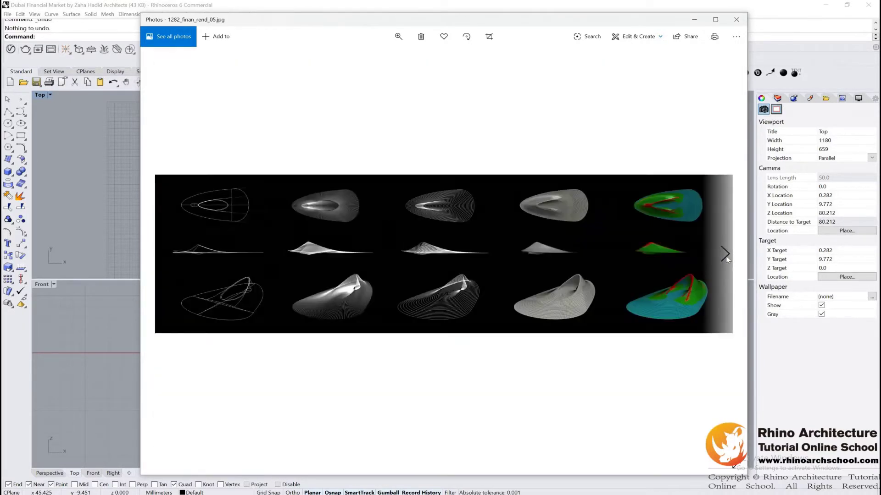
pyautogui.click(727, 258)
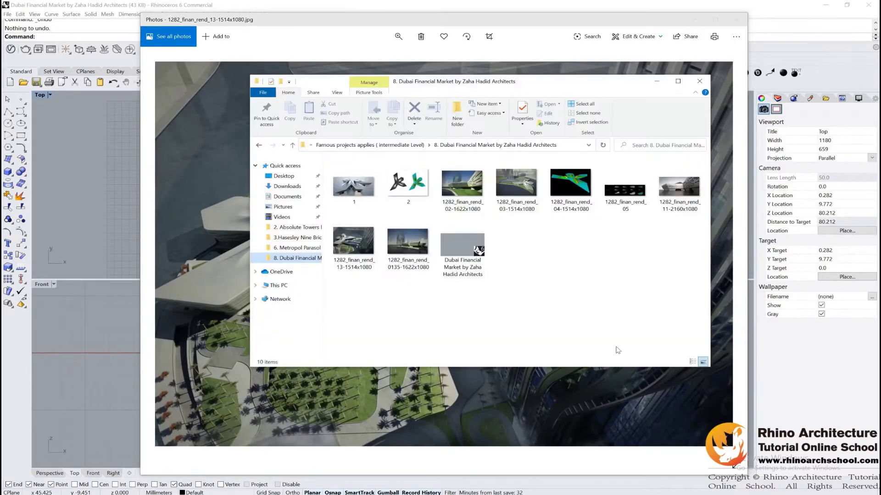
pyautogui.moveTo(672, 278)
pyautogui.mouseDown()
pyautogui.moveTo(519, 265)
pyautogui.moveTo(582, 295)
pyautogui.mouseUp()
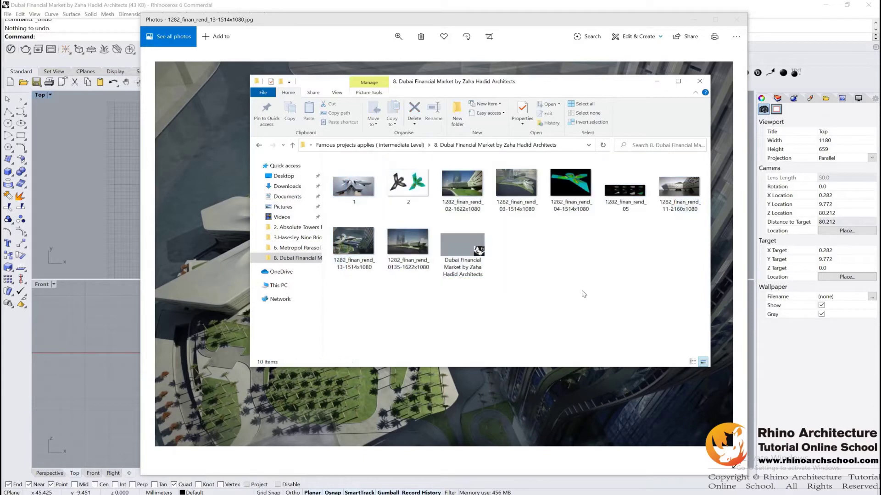
pyautogui.click(112, 247)
# - Maximize the Top viewport and recentre its grid
pyautogui.moveTo(109, 239); pyautogui.dragTo(164, 210, button='right')
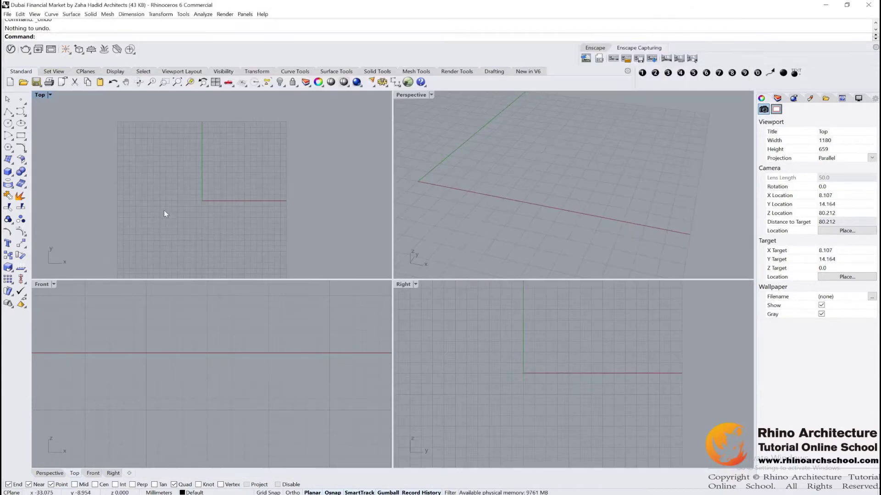
pyautogui.doubleClick(40, 95)
pyautogui.moveTo(508, 264); pyautogui.dragTo(364, 233, button='right')
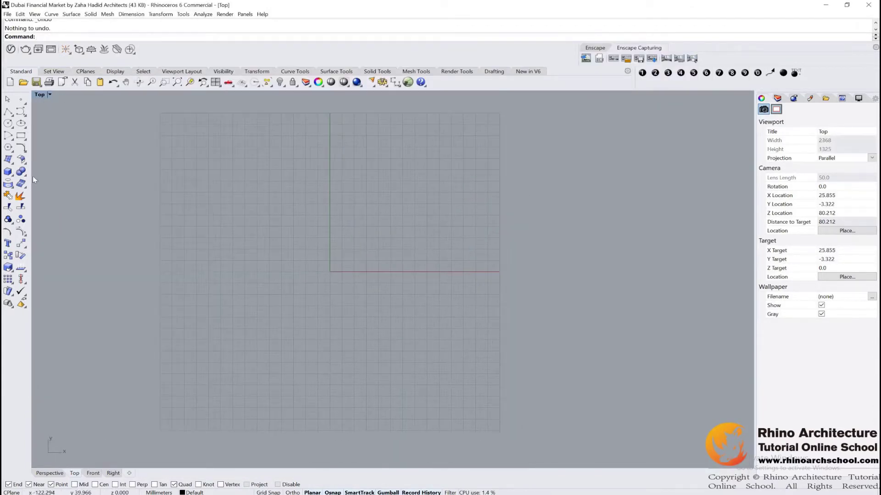
# - Place image 2, the three-winged plan, as a picture from the origin and lock it
pyautogui.click(13, 164)
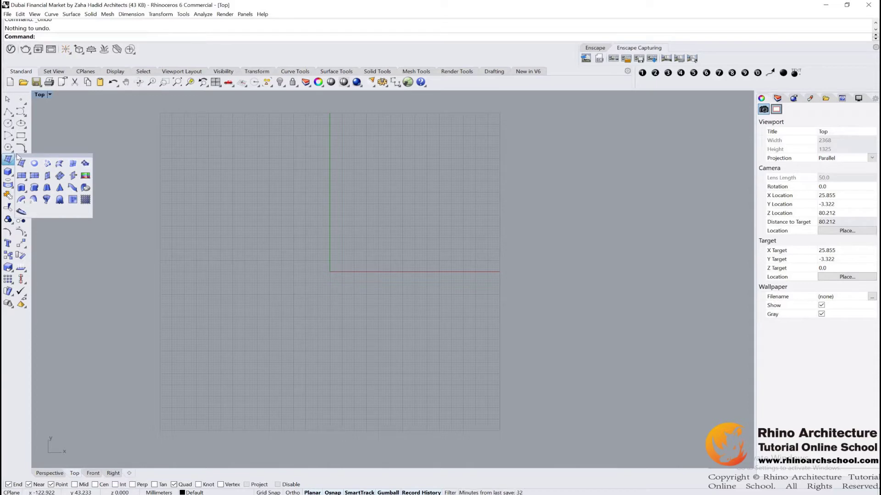
pyautogui.click(85, 177)
pyautogui.click(254, 118)
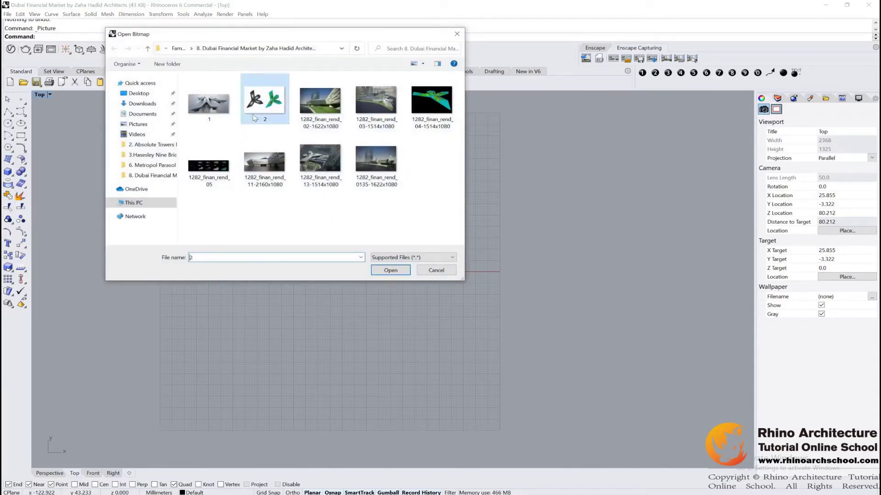
pyautogui.click(390, 271)
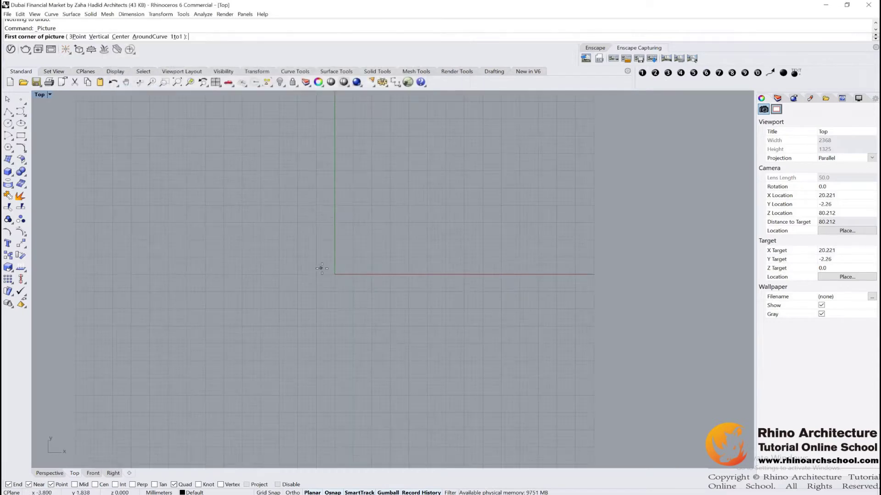
pyautogui.moveTo(389, 272); pyautogui.dragTo(335, 276, button='right')
pyautogui.click(335, 276)
pyautogui.scroll(-5, 406, 278)
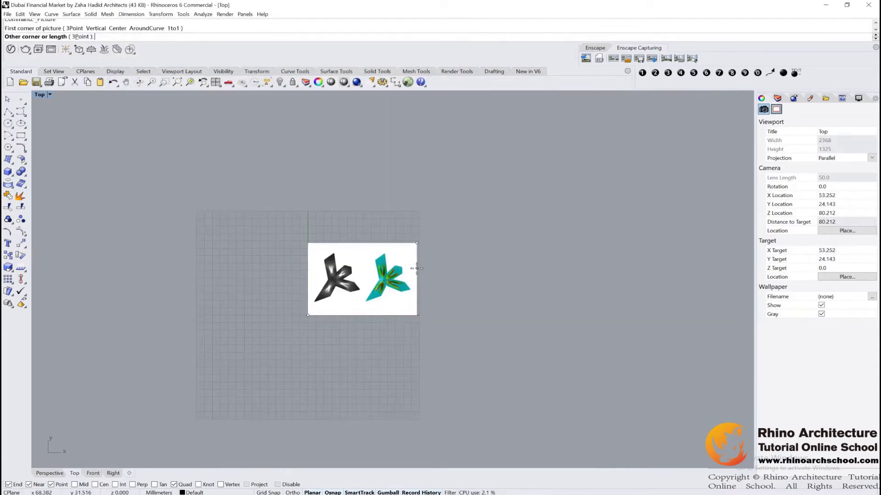
pyautogui.click(426, 264)
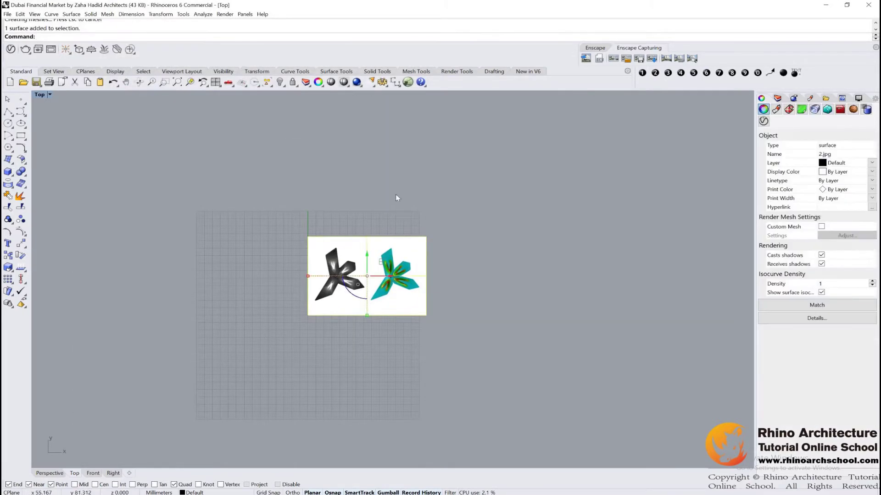
pyautogui.click(293, 82)
pyautogui.scroll(2, 443, 322)
pyautogui.scroll(5, 384, 244)
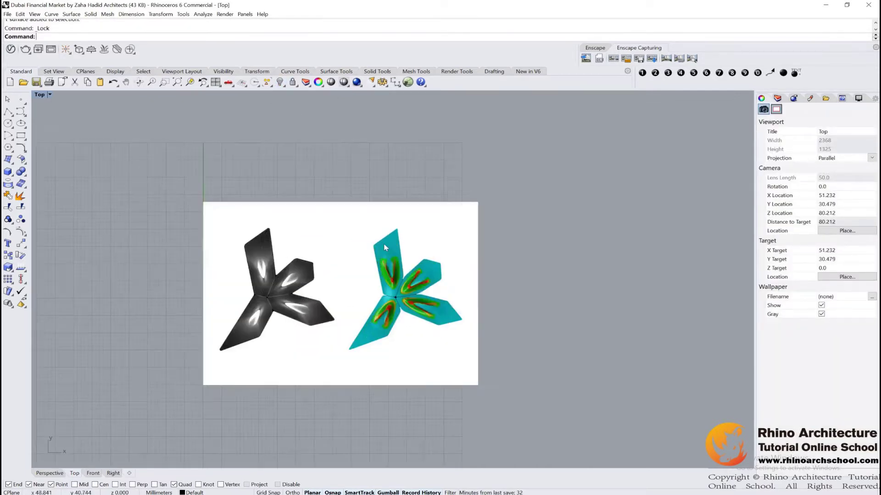
pyautogui.scroll(2, 449, 310)
pyautogui.scroll(3, 449, 311)
# - Trace a polyline from the petal junction along the upper and right petal corners
pyautogui.click(8, 111)
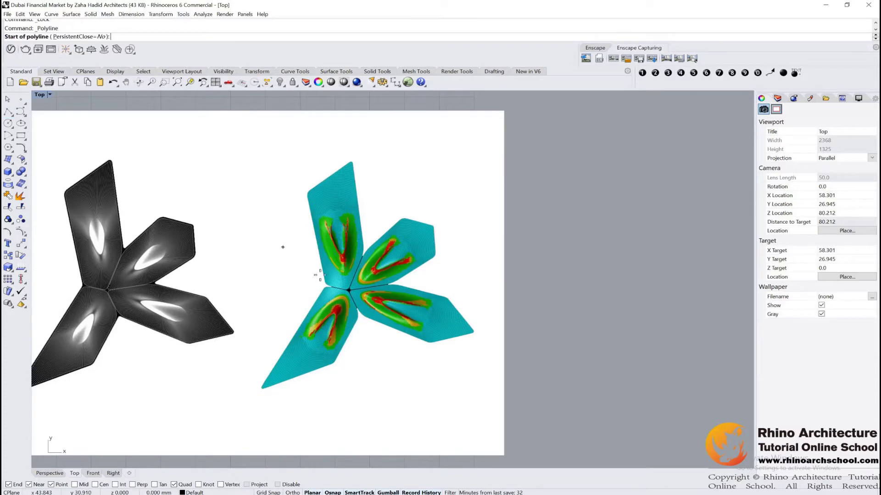
pyautogui.scroll(3, 330, 282)
pyautogui.click(340, 296)
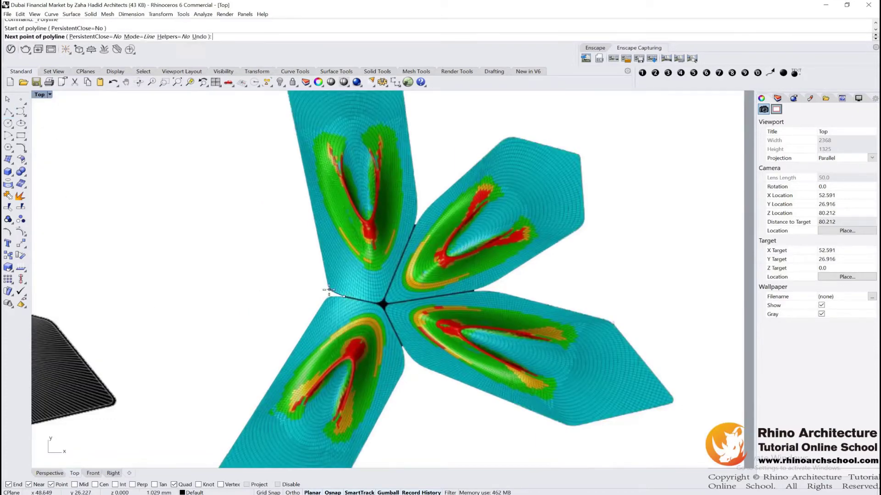
pyautogui.click(329, 289)
pyautogui.moveTo(328, 290); pyautogui.dragTo(357, 451, button='right')
pyautogui.click(319, 260)
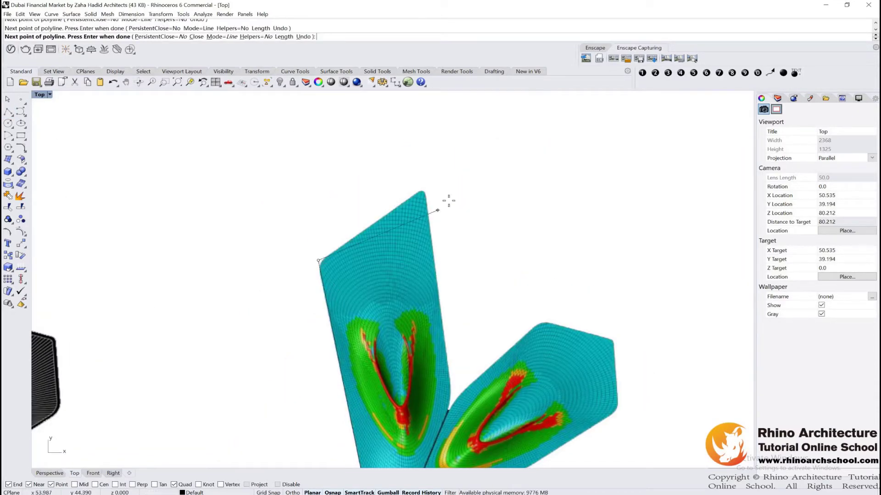
pyautogui.click(422, 191)
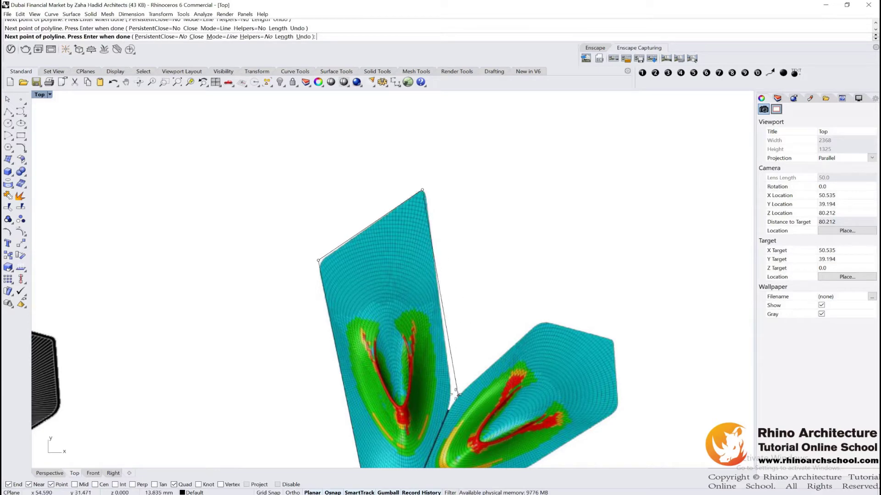
pyautogui.scroll(-2, 455, 391)
pyautogui.scroll(4, 455, 345)
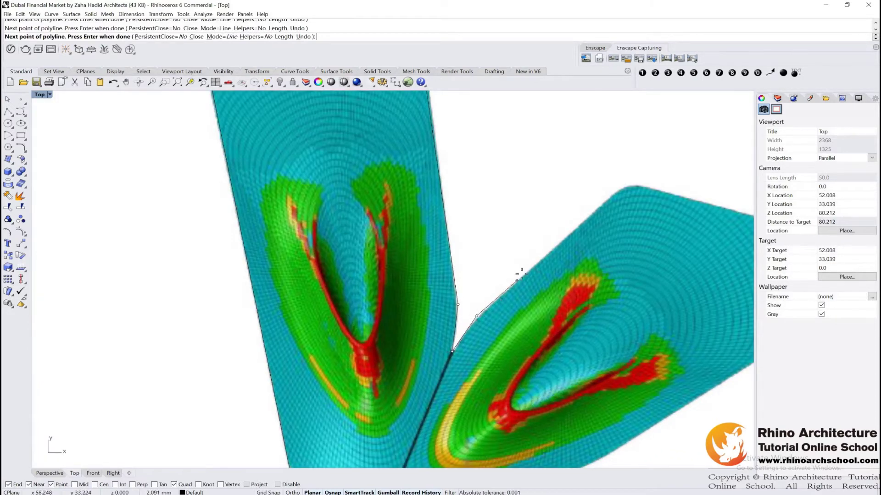
pyautogui.moveTo(521, 272); pyautogui.dragTo(311, 413, button='right')
pyautogui.click(417, 317)
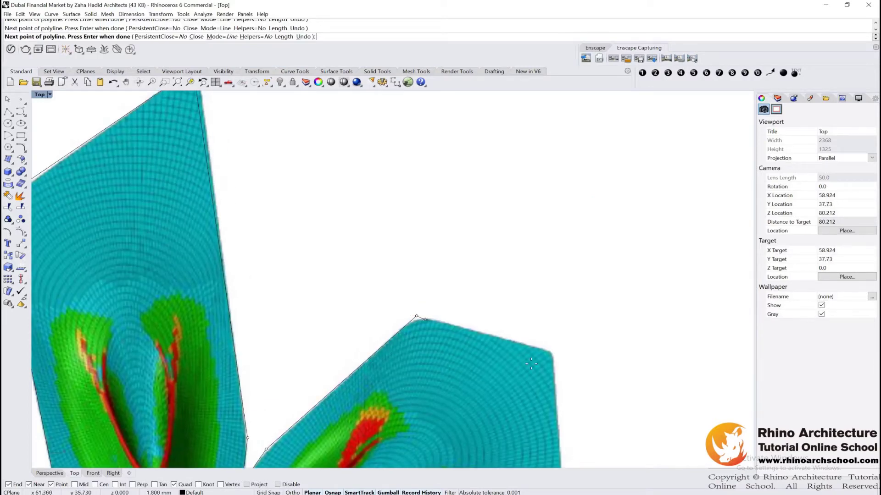
pyautogui.moveTo(531, 364); pyautogui.dragTo(472, 330, button='right')
pyautogui.click(466, 320)
pyautogui.moveTo(486, 402); pyautogui.dragTo(491, 336, button='right')
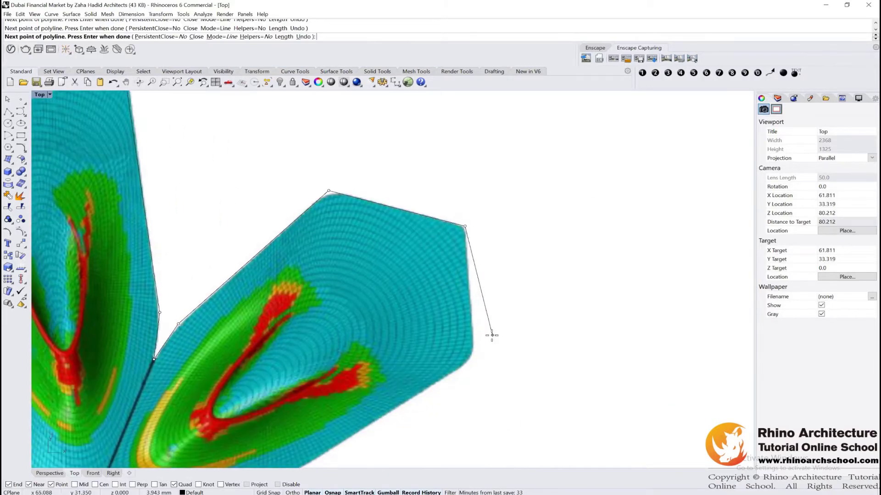
pyautogui.moveTo(374, 428); pyautogui.dragTo(447, 317, button='right')
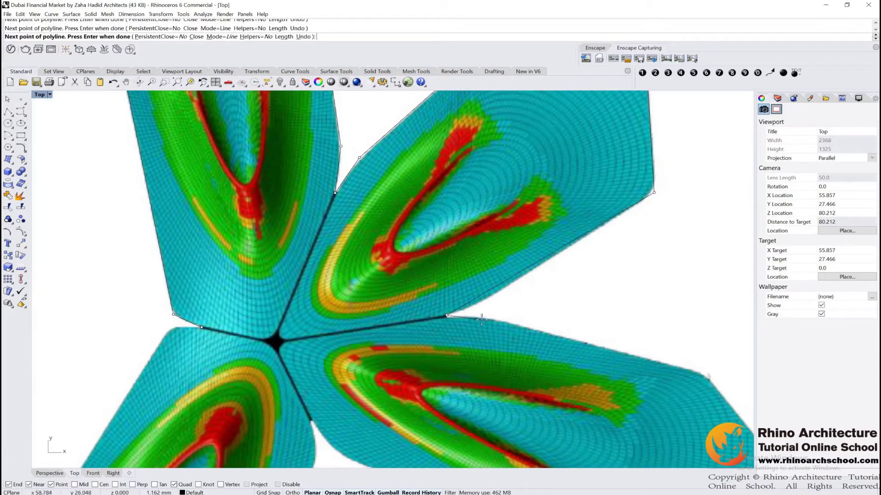
# - Continue the outline around the lower petals and close it at the start point
pyautogui.click(707, 376)
pyautogui.moveTo(707, 376); pyautogui.dragTo(449, 251, button='right')
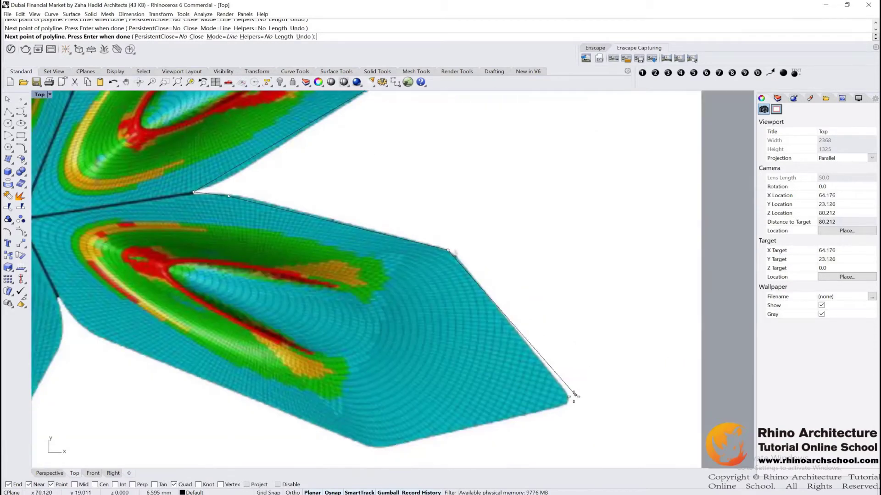
pyautogui.click(575, 396)
pyautogui.moveTo(491, 440); pyautogui.dragTo(594, 358, button='right')
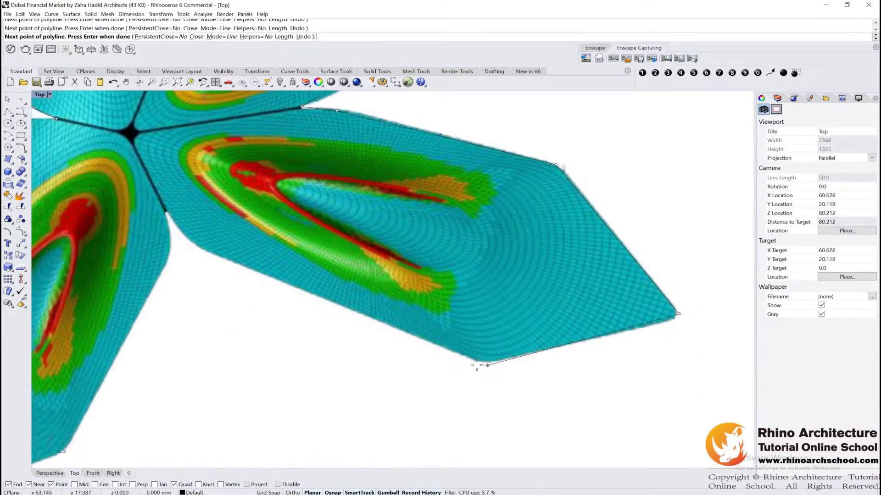
pyautogui.moveTo(321, 327); pyautogui.dragTo(530, 330, button='right')
pyautogui.click(406, 251)
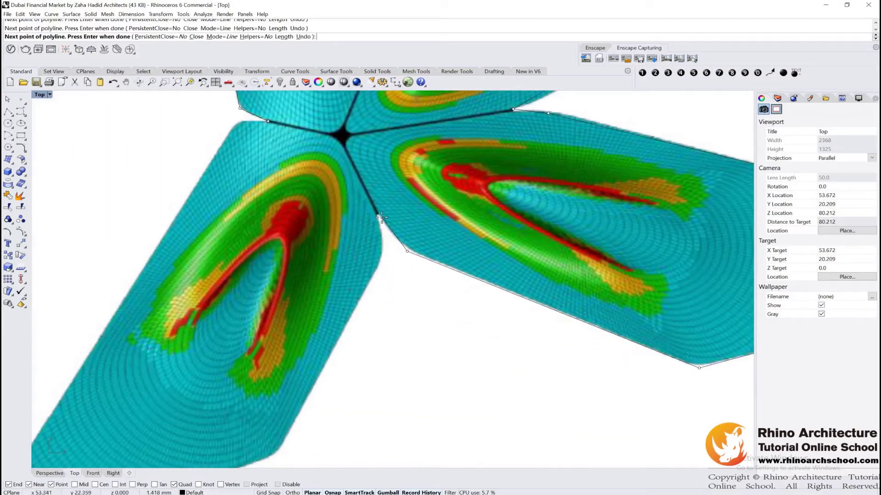
pyautogui.moveTo(321, 331); pyautogui.dragTo(484, 189, button='right')
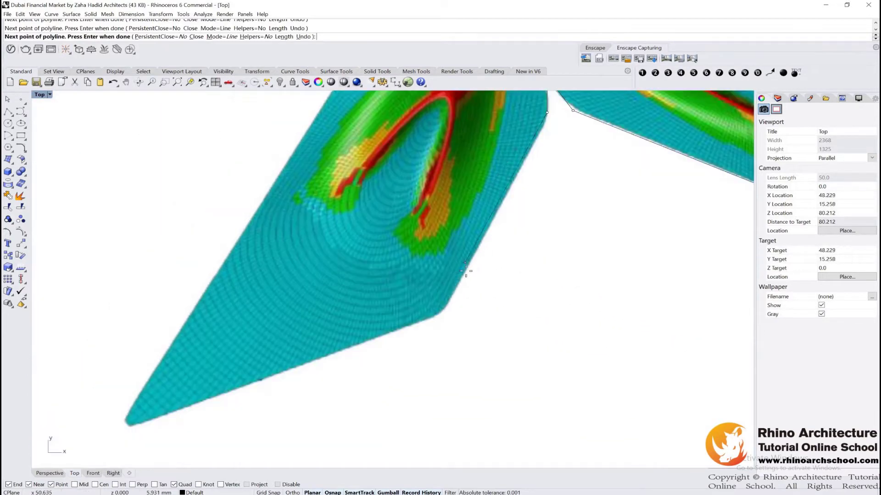
pyautogui.click(441, 316)
pyautogui.click(126, 423)
pyautogui.moveTo(210, 288); pyautogui.dragTo(222, 314, button='right')
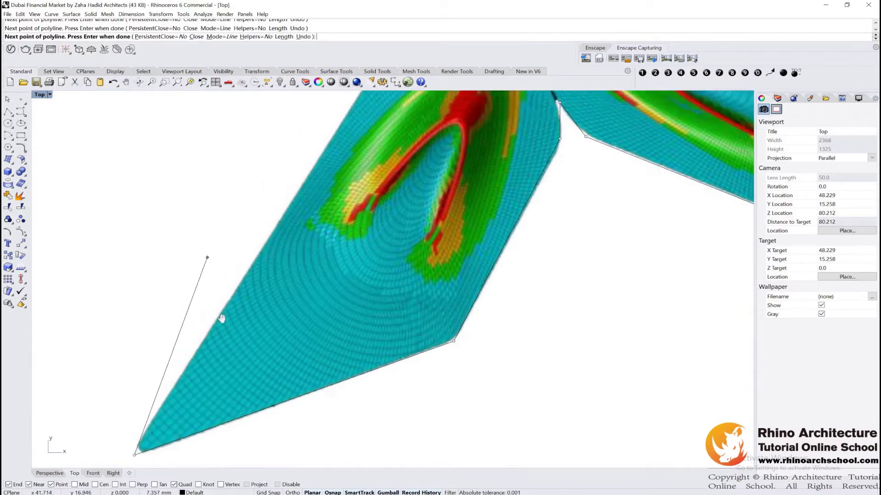
pyautogui.scroll(-5, 357, 266)
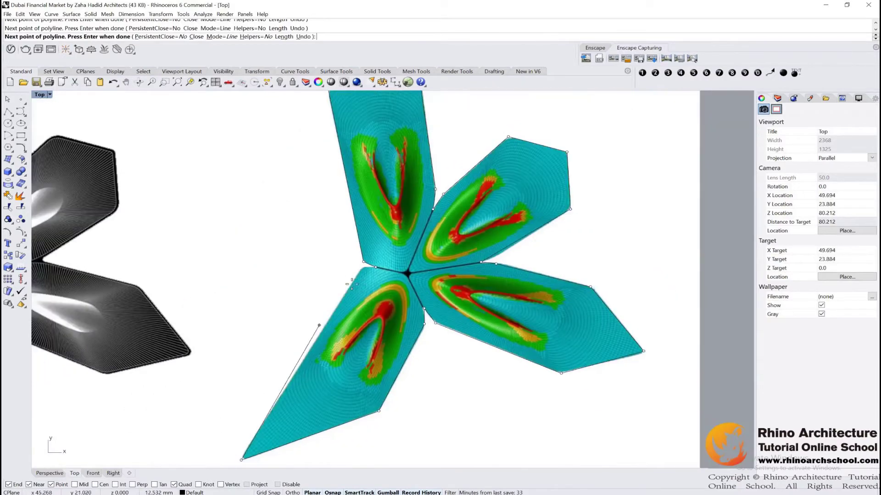
pyautogui.click(377, 268)
pyautogui.press('Return')
pyautogui.scroll(-3, 400, 264)
pyautogui.scroll(5, 528, 257)
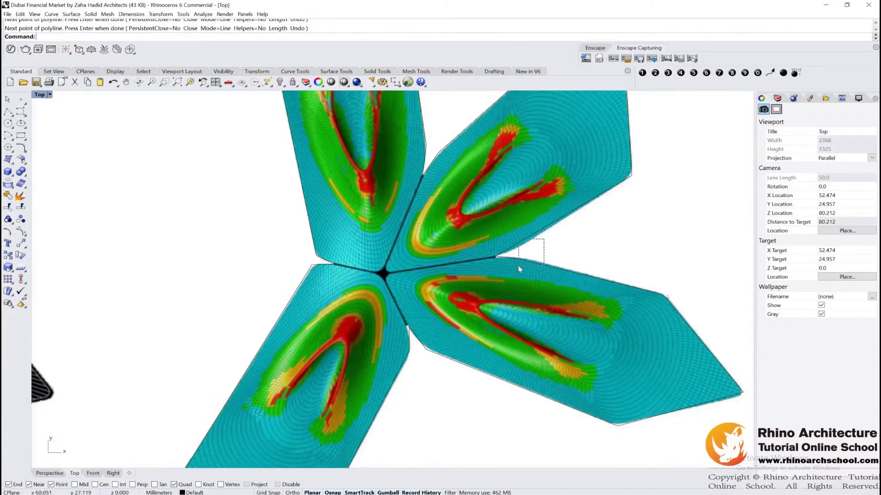
# - Move the outline's right petal tip point onto the surface tip
pyautogui.click(519, 268)
pyautogui.scroll(-3, 518, 268)
pyautogui.scroll(3, 503, 221)
pyautogui.scroll(-3, 531, 261)
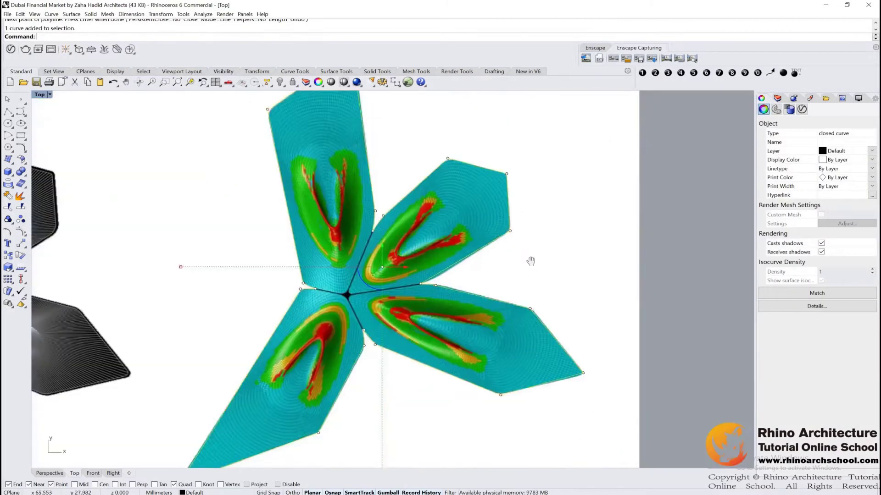
pyautogui.scroll(3, 509, 291)
pyautogui.scroll(3, 625, 277)
pyautogui.click(635, 320)
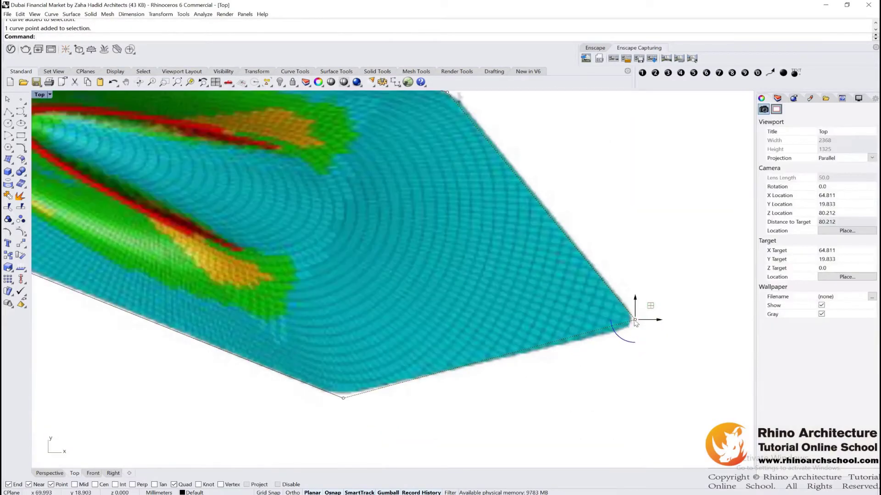
pyautogui.moveTo(634, 321); pyautogui.dragTo(638, 317)
pyautogui.scroll(-2, 498, 292)
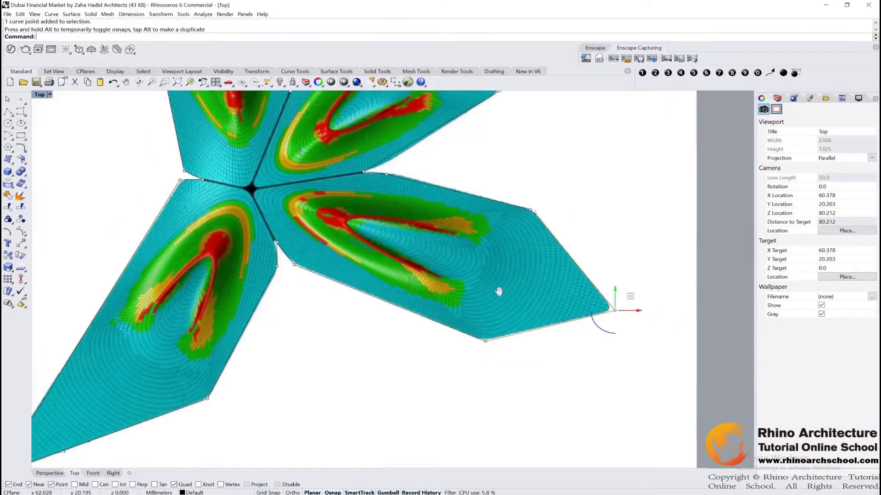
pyautogui.moveTo(500, 292); pyautogui.dragTo(561, 294, button='right')
pyautogui.scroll(2, 340, 226)
pyautogui.scroll(2, 339, 227)
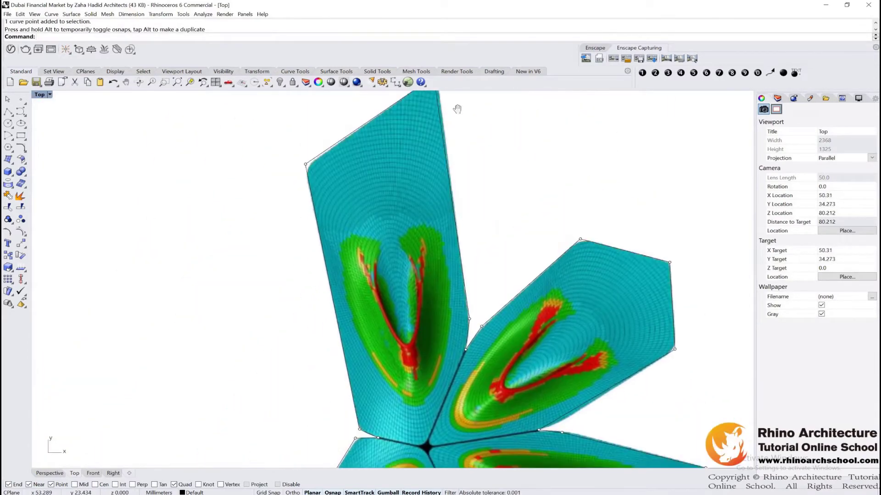
# - Move the upper petal's tip point into place on the surface tip
pyautogui.moveTo(344, 206); pyautogui.dragTo(370, 235, button='right')
pyautogui.scroll(3, 415, 152)
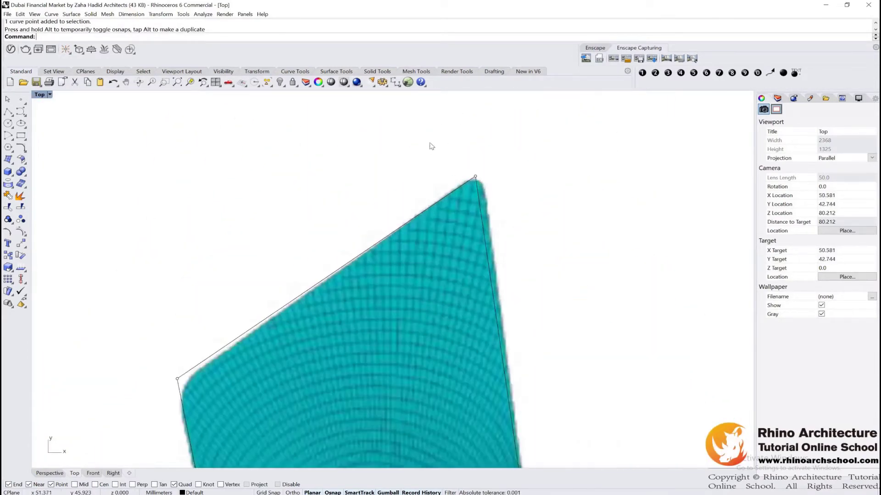
pyautogui.moveTo(480, 179); pyautogui.dragTo(485, 177)
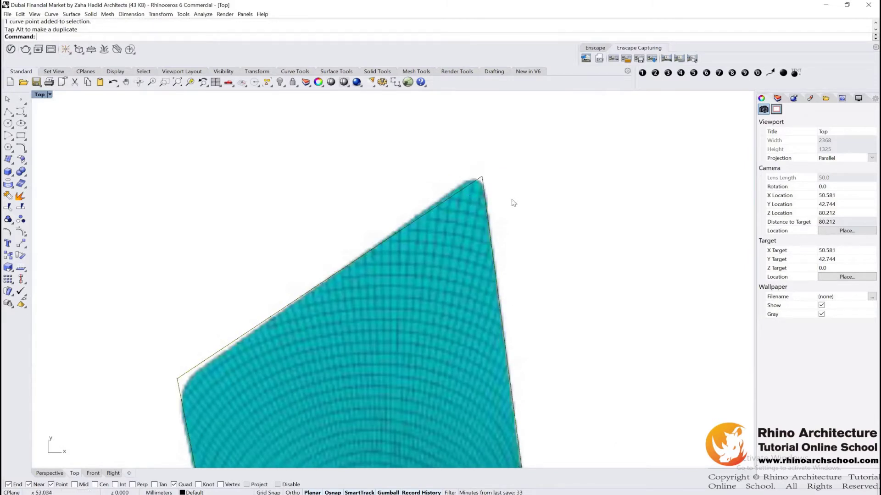
pyautogui.moveTo(369, 348); pyautogui.dragTo(400, 236, button='right')
pyautogui.moveTo(234, 284); pyautogui.dragTo(250, 245, button='right')
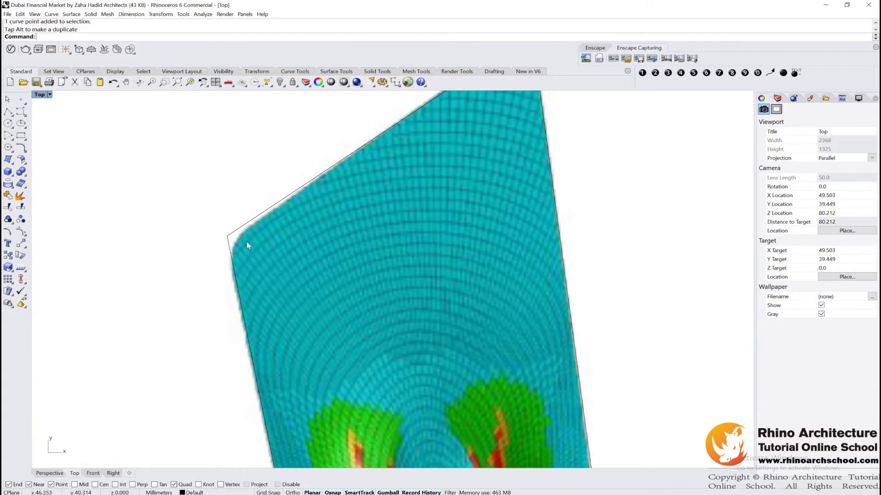
pyautogui.moveTo(246, 242); pyautogui.dragTo(61, 184, button='right')
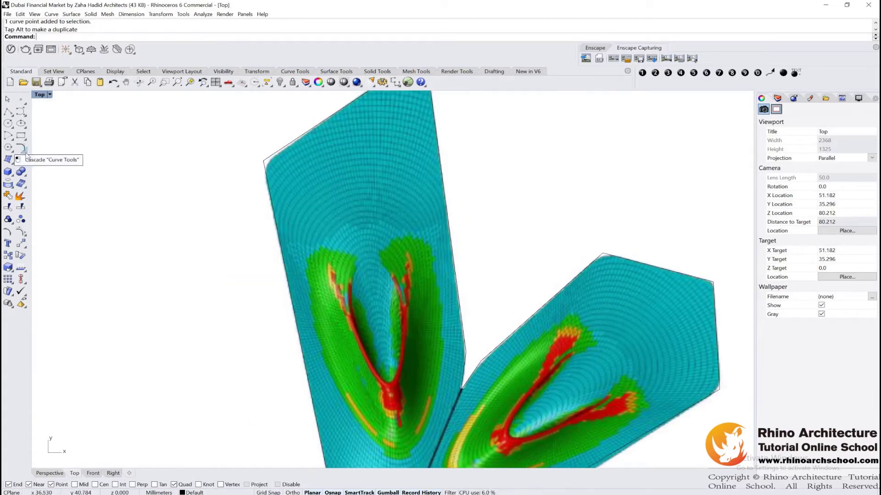
# - Fillet the petal outline's corners with Fillet Corners at radius 0.45
pyautogui.click(25, 151)
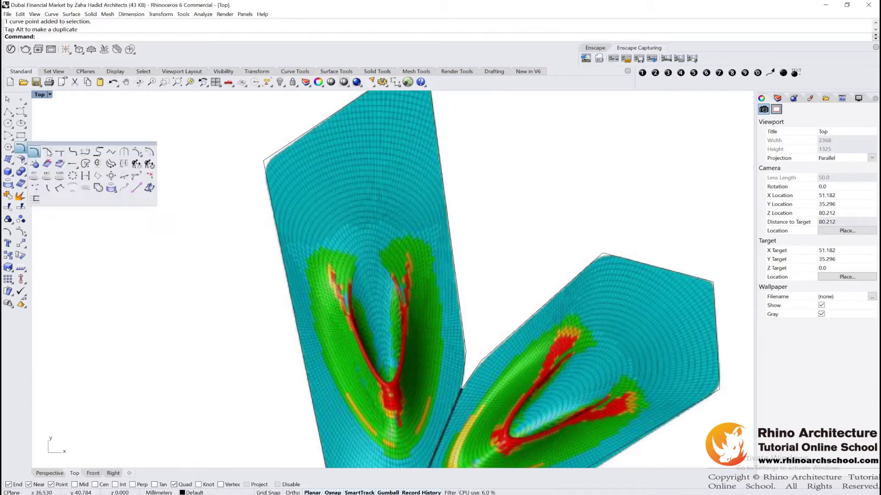
pyautogui.click(73, 152)
pyautogui.scroll(-3, 453, 225)
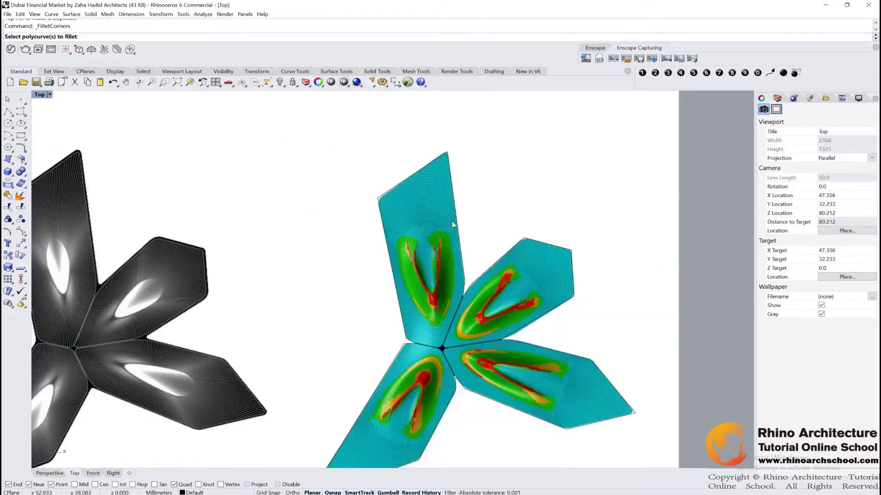
pyautogui.click(388, 198)
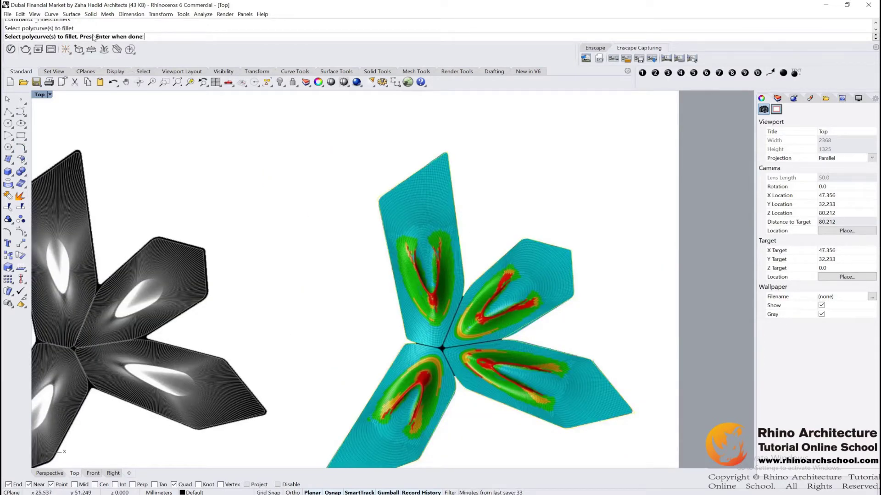
pyautogui.press('Return')
pyautogui.write('0.45')
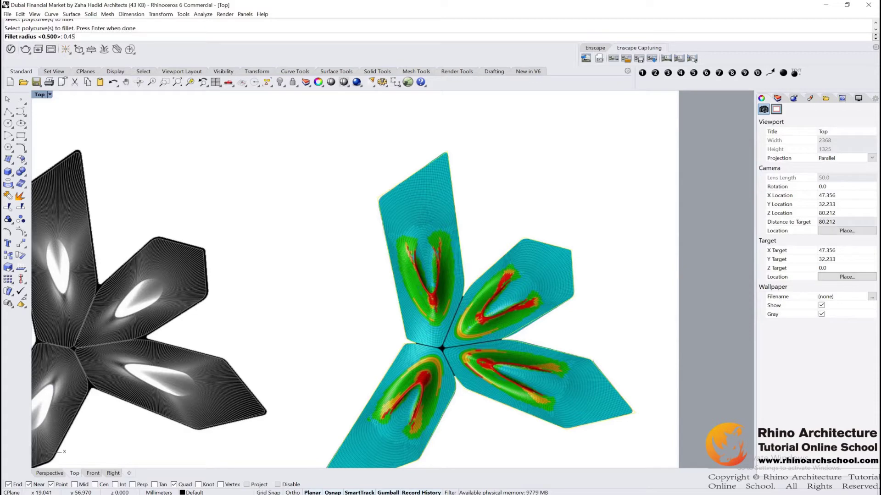
pyautogui.press('Return')
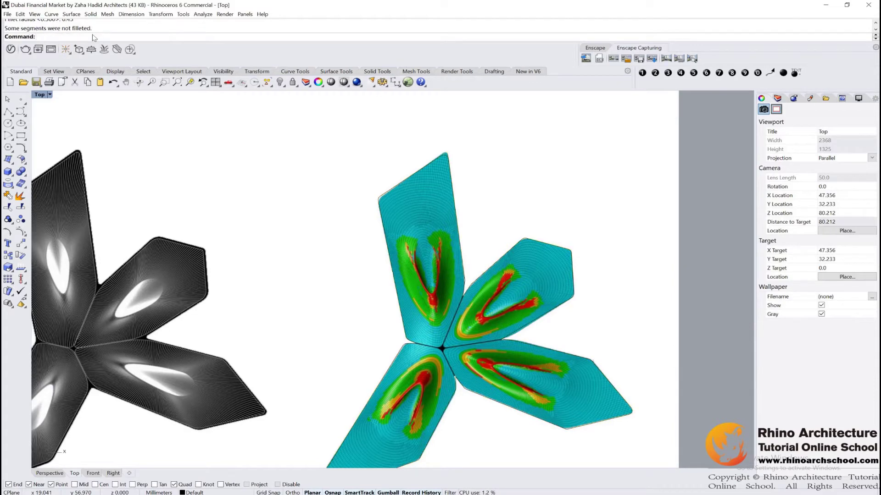
pyautogui.scroll(3, 301, 225)
pyautogui.scroll(3, 302, 222)
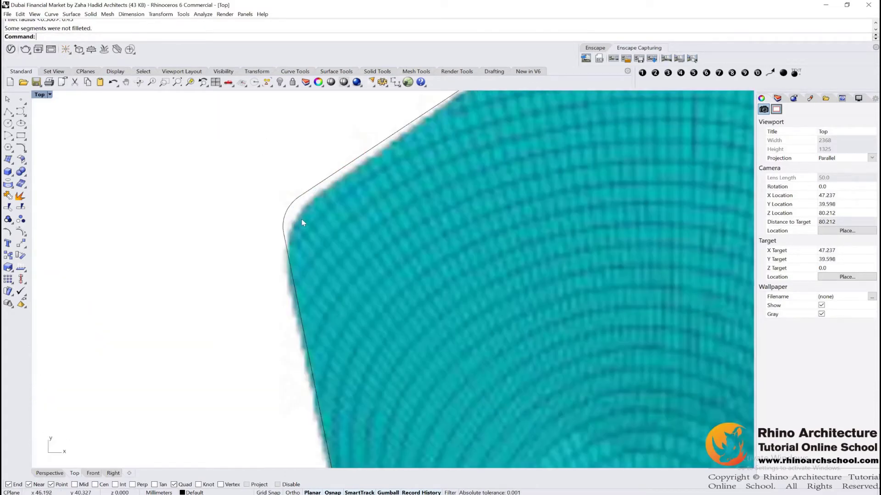
# - Show the outline's control points and nudge its corner points near a rounded corner
pyautogui.click(283, 202)
pyautogui.press('F10')
pyautogui.click(284, 195)
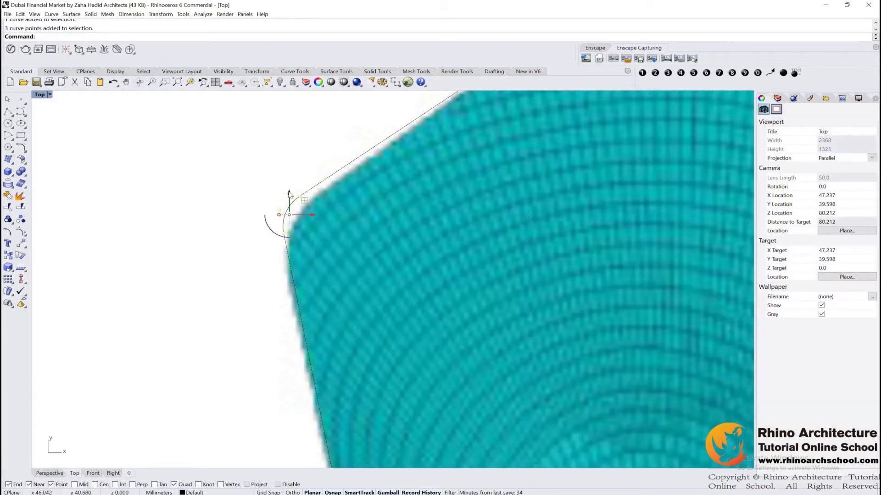
pyautogui.moveTo(289, 195); pyautogui.dragTo(292, 199)
pyautogui.scroll(-5, 410, 239)
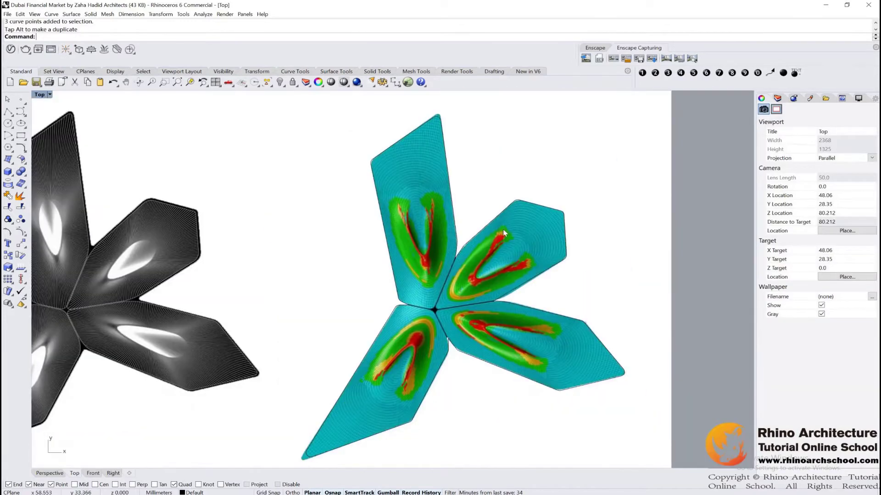
# - Enable Always Record History, leaving Update Children on
pyautogui.press('Right')
pyautogui.press('Down')
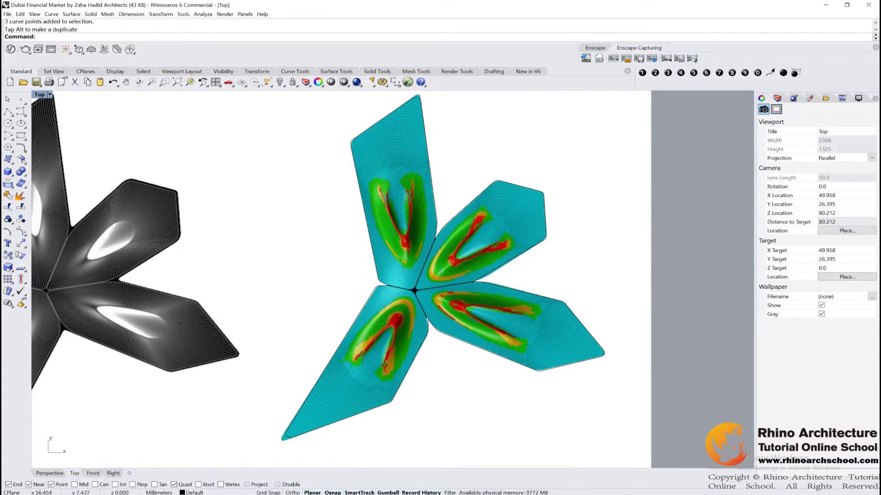
pyautogui.rightClick(426, 492)
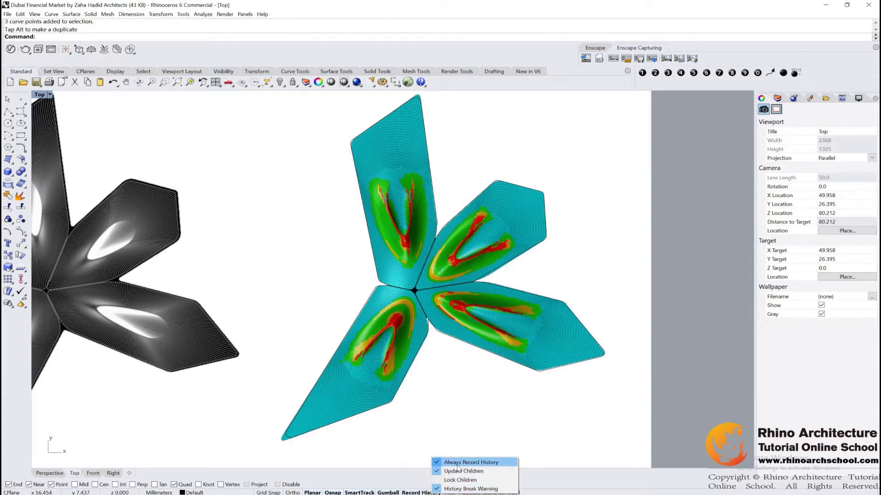
pyautogui.click(457, 470)
pyautogui.rightClick(424, 493)
pyautogui.click(460, 471)
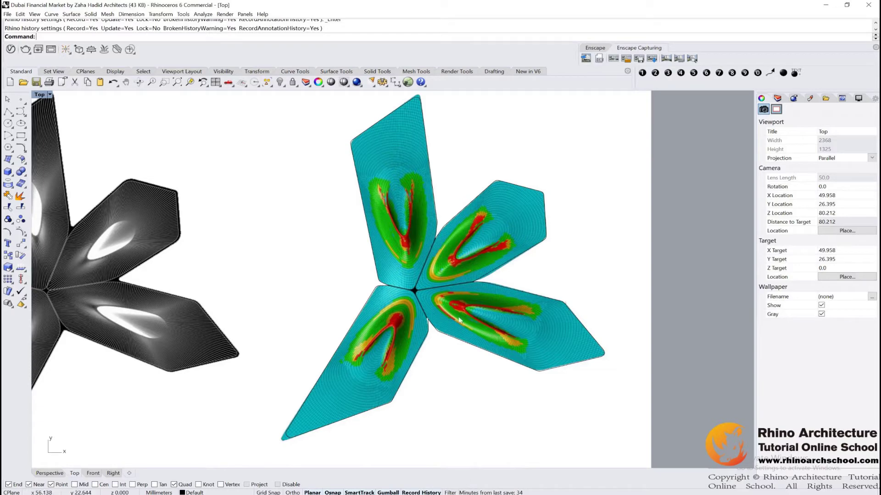
pyautogui.scroll(-3, 484, 274)
pyautogui.scroll(3, 354, 250)
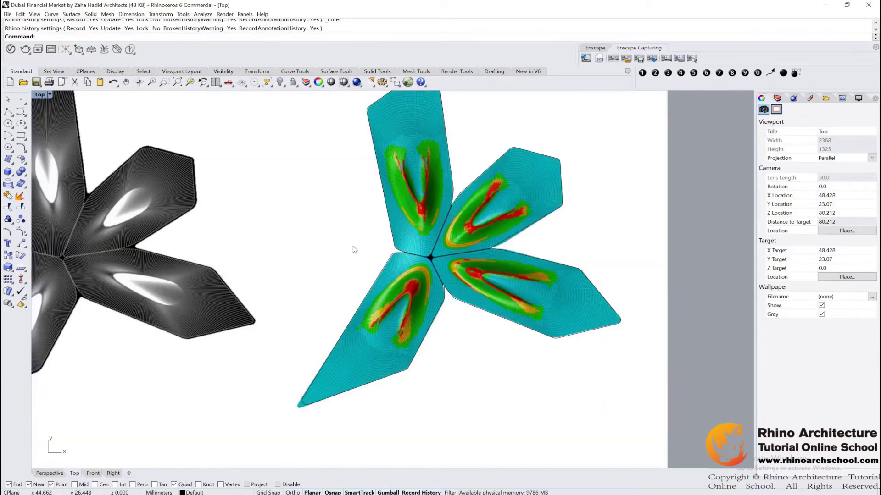
# - Restore four views, maximize Perspective, and orbit low with the outline curve selected
pyautogui.doubleClick(39, 95)
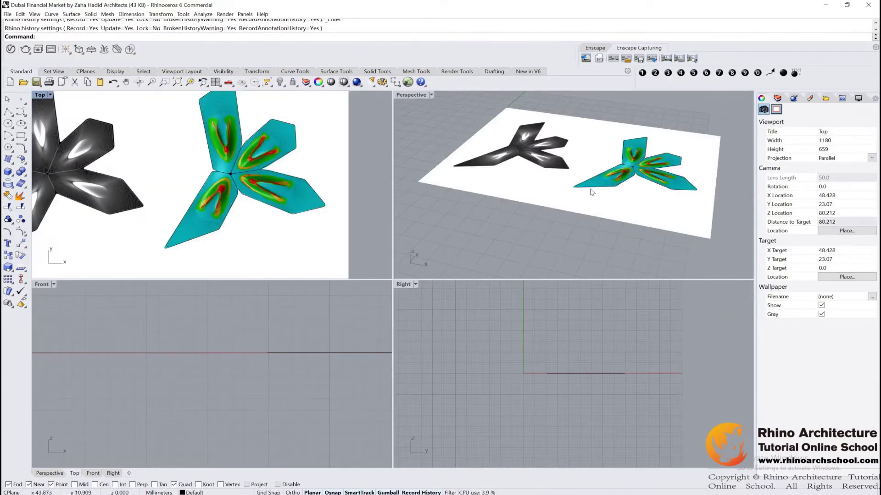
pyautogui.doubleClick(420, 96)
pyautogui.click(392, 319)
pyautogui.moveTo(390, 319)
pyautogui.mouseDown(button='right')
pyautogui.moveTo(457, 272)
pyautogui.moveTo(454, 226)
pyautogui.moveTo(448, 238)
pyautogui.mouseUp(button='right')
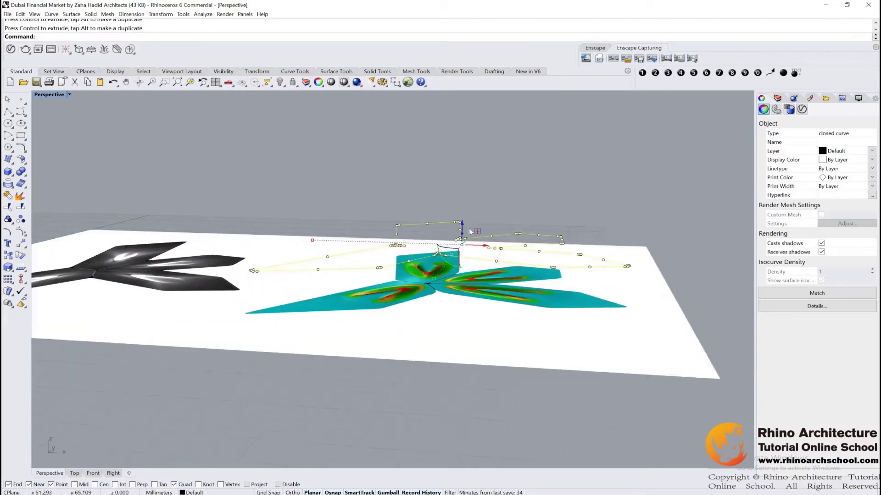
pyautogui.click(7, 111)
# - Draw a sloped polyline from the outline curve's end down to ground level in the Front view
pyautogui.press('Escape')
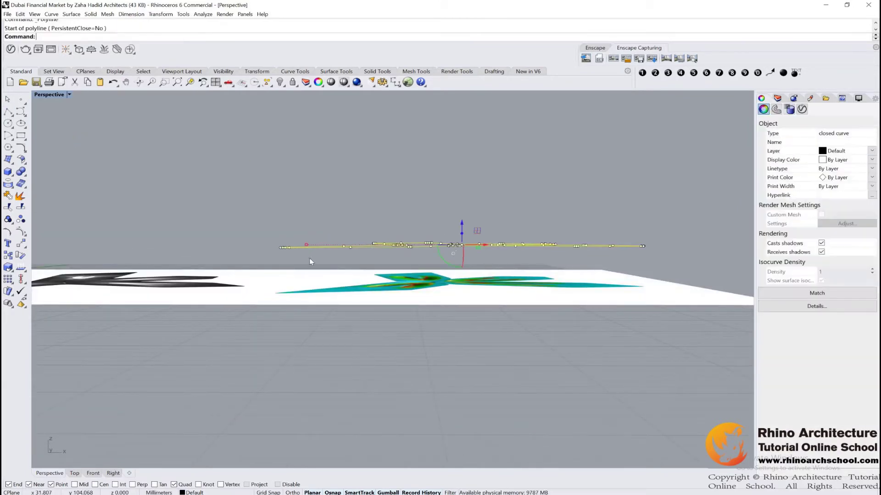
pyautogui.press('Escape')
pyautogui.click(8, 111)
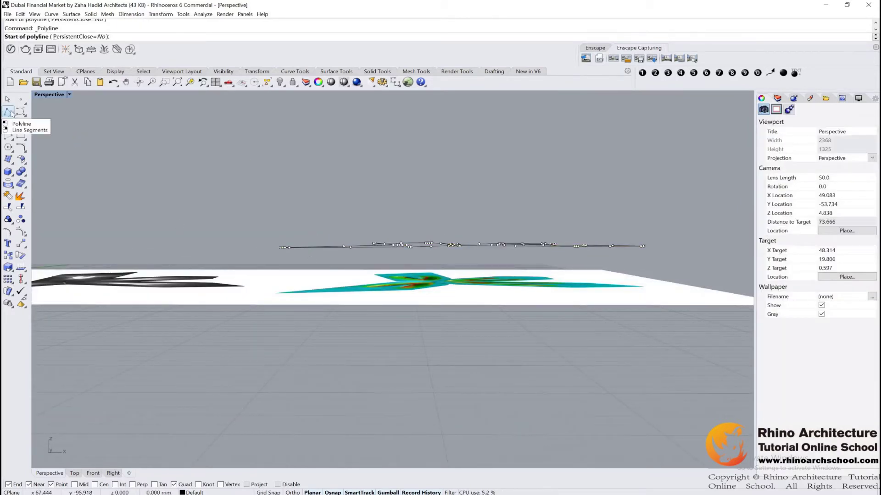
pyautogui.moveTo(275, 289); pyautogui.dragTo(328, 326, button='right')
pyautogui.scroll(3, 328, 309)
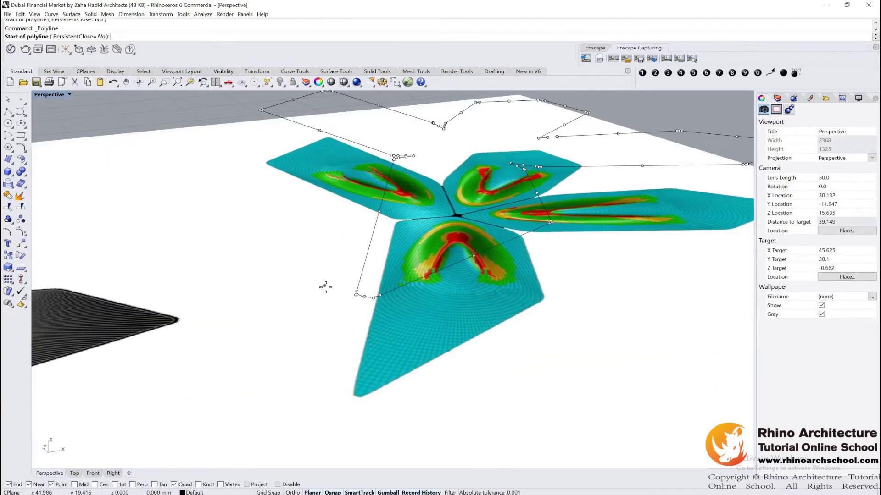
pyautogui.scroll(2, 362, 297)
pyautogui.click(362, 298)
pyautogui.moveTo(361, 297); pyautogui.dragTo(271, 331, button='right')
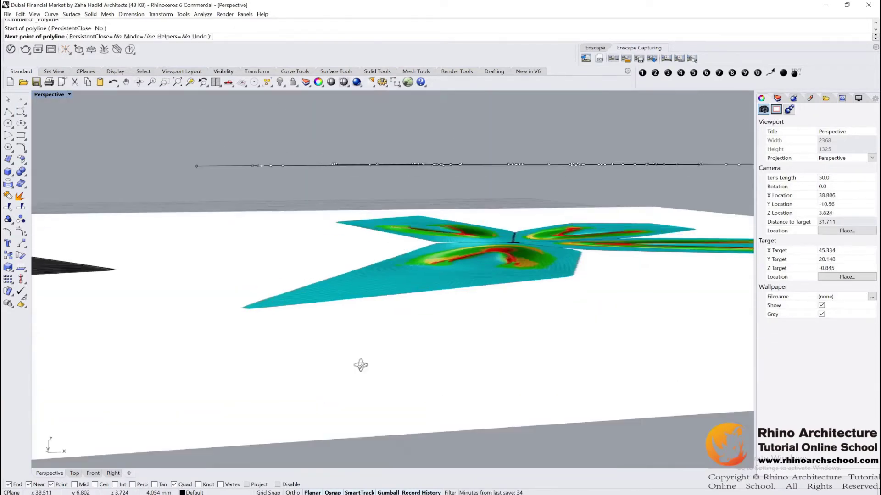
pyautogui.scroll(-2, 269, 332)
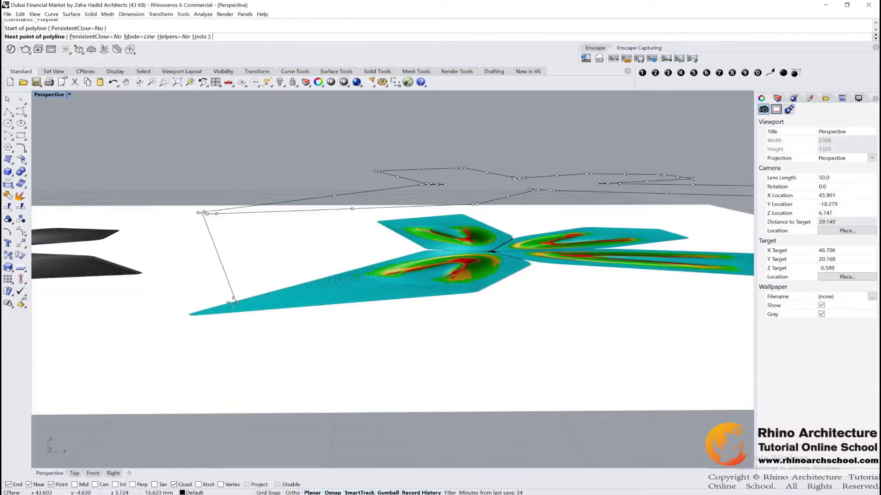
pyautogui.doubleClick(49, 95)
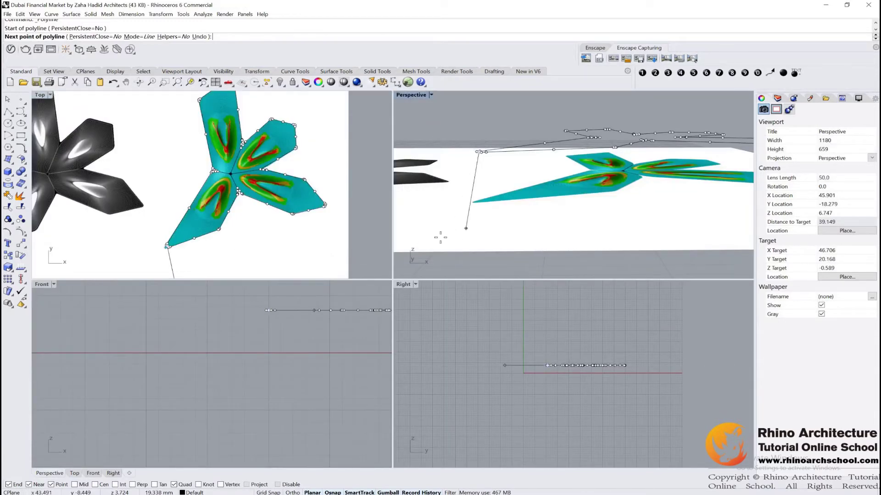
pyautogui.scroll(-2, 267, 304)
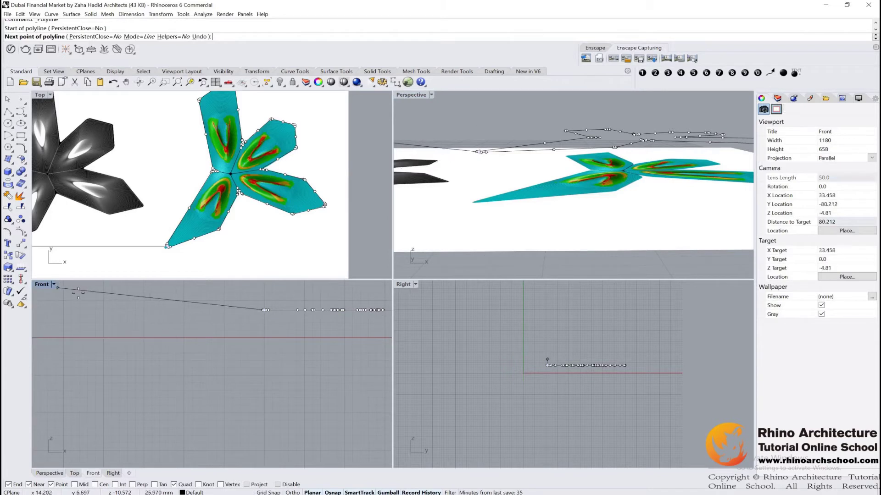
pyautogui.scroll(2, 268, 324)
pyautogui.scroll(2, 276, 338)
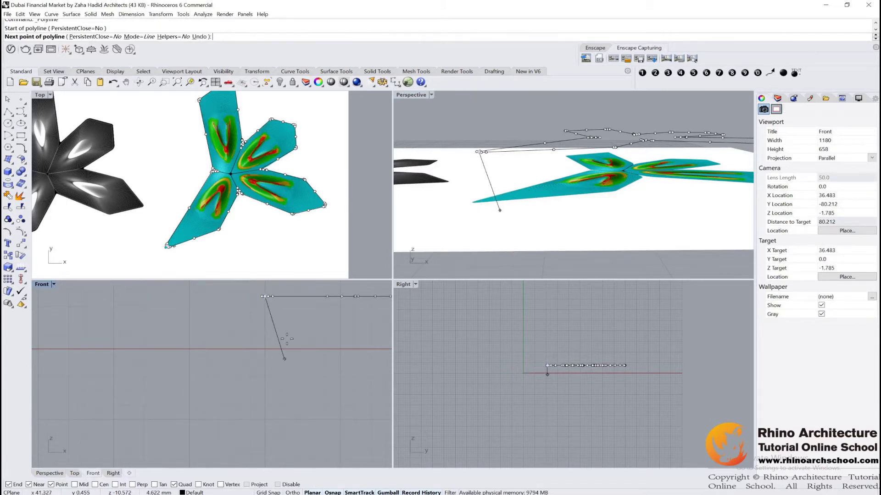
pyautogui.scroll(1, 277, 340)
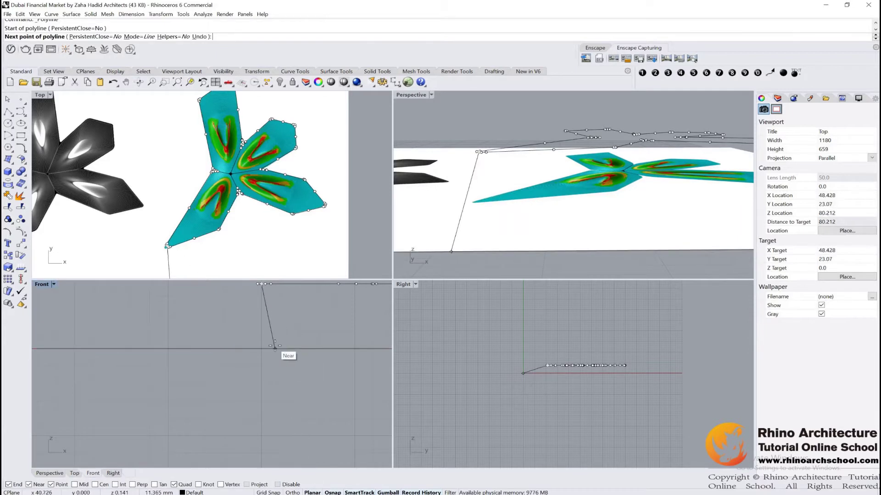
pyautogui.click(271, 342)
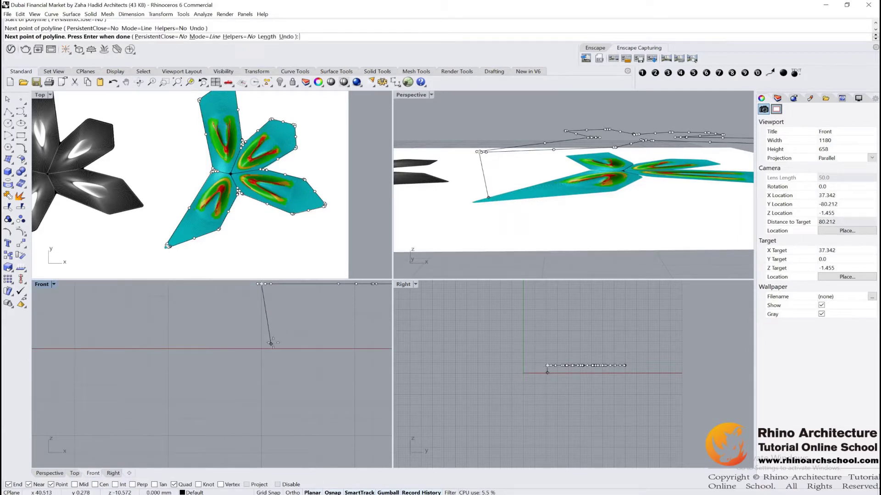
pyautogui.press('Return')
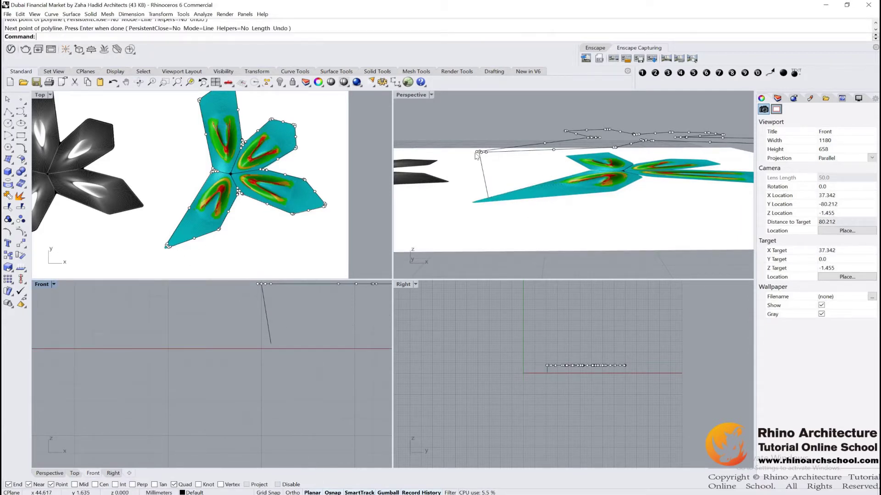
pyautogui.moveTo(476, 156); pyautogui.dragTo(637, 224, button='right')
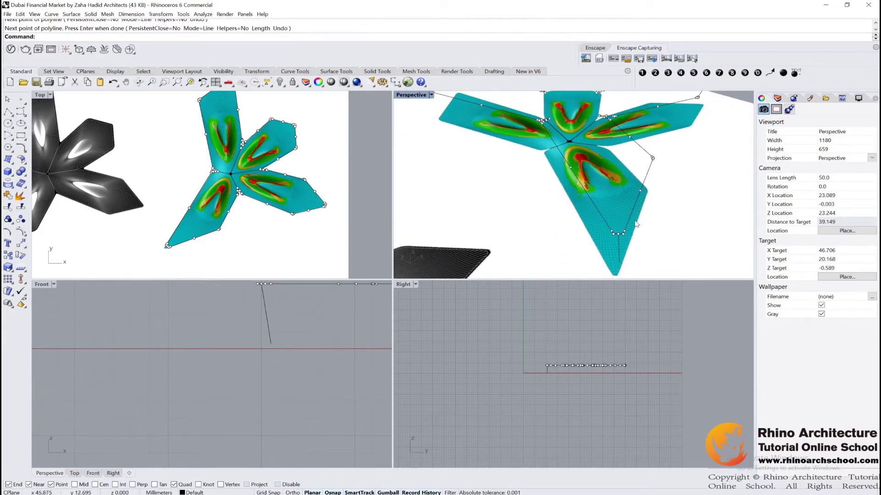
# - Draw a vertical line up from the star's centre point, then maximize Perspective
pyautogui.moveTo(625, 219); pyautogui.dragTo(481, 165, button='right')
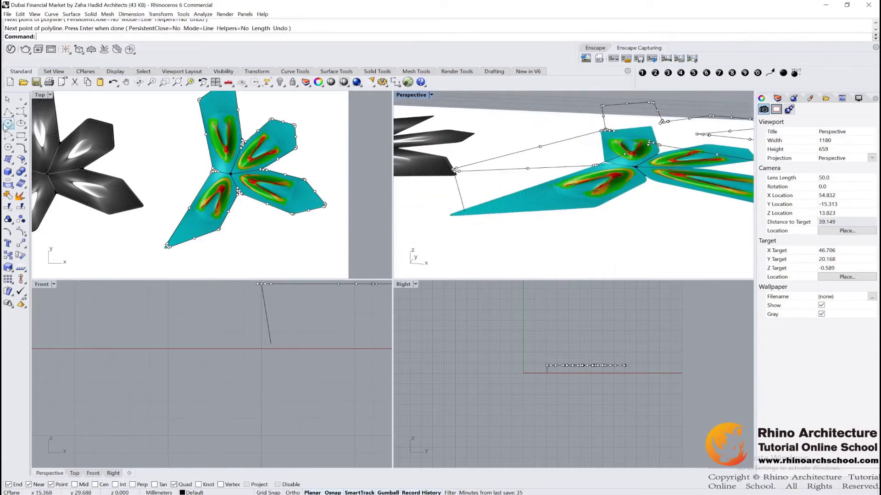
pyautogui.press('Return')
pyautogui.moveTo(635, 178); pyautogui.dragTo(645, 161, button='right')
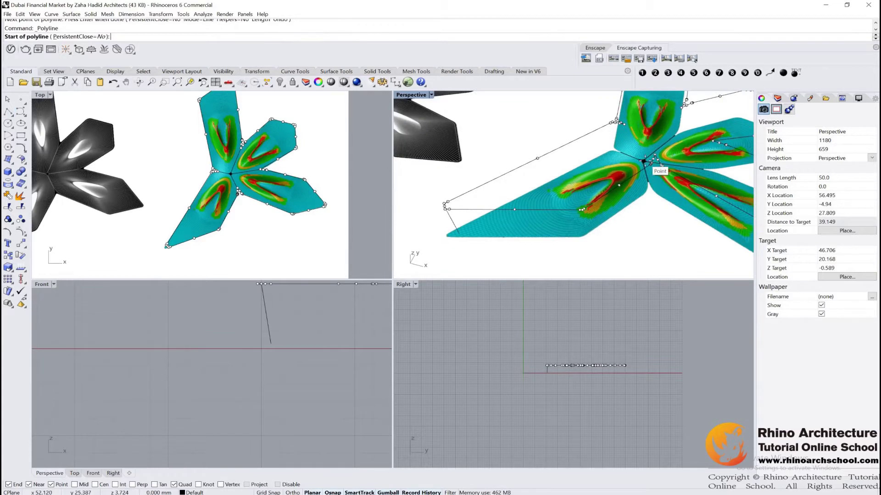
pyautogui.click(644, 160)
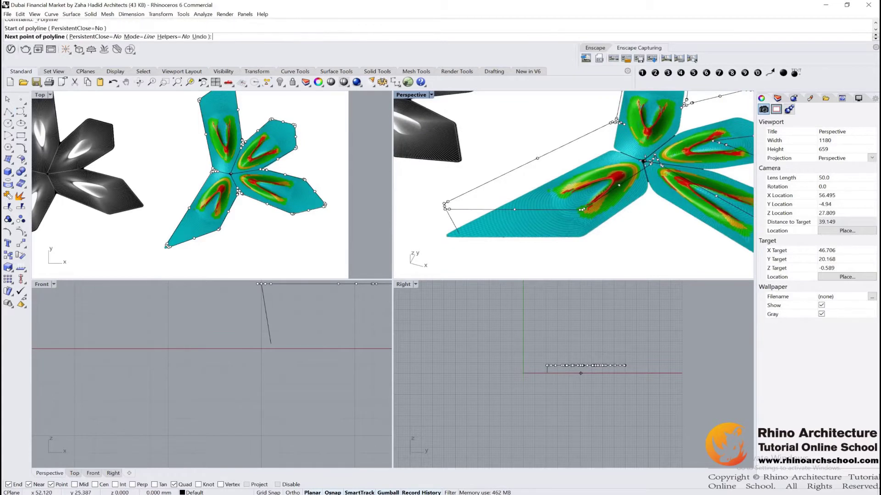
pyautogui.click(581, 315)
pyautogui.press('Return')
pyautogui.scroll(-3, 527, 104)
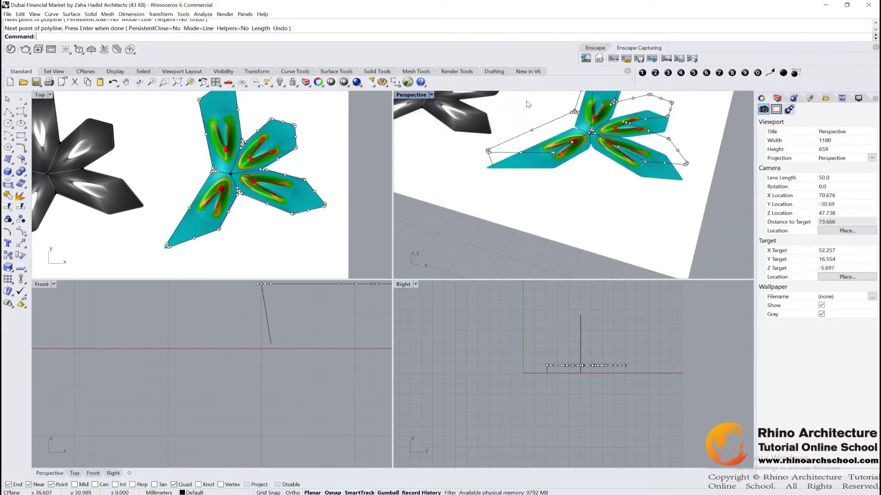
pyautogui.moveTo(527, 104)
pyautogui.mouseDown(button='right')
pyautogui.moveTo(544, 118)
pyautogui.moveTo(531, 216)
pyautogui.moveTo(528, 207)
pyautogui.mouseUp(button='right')
pyautogui.hotkey('ctrl', 'm')
pyautogui.click(513, 242)
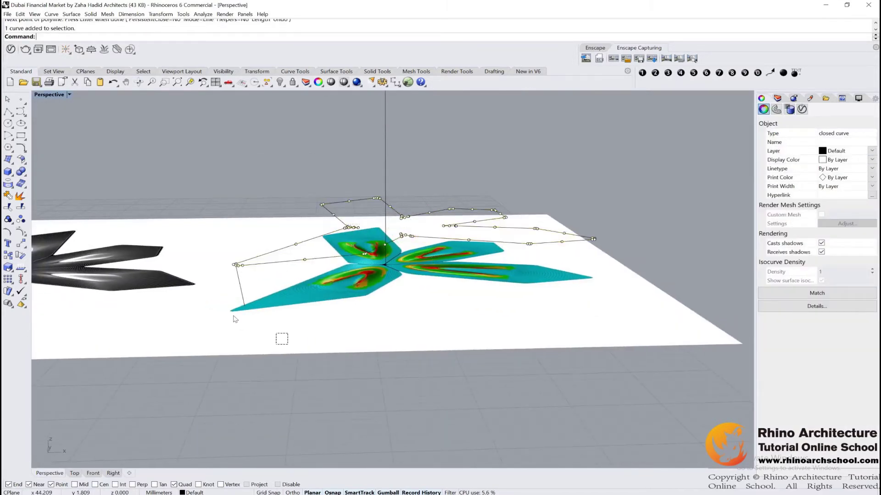
# - Clear the selection and tear off the Surface Creation flyout as a floating palette
pyautogui.click(386, 141)
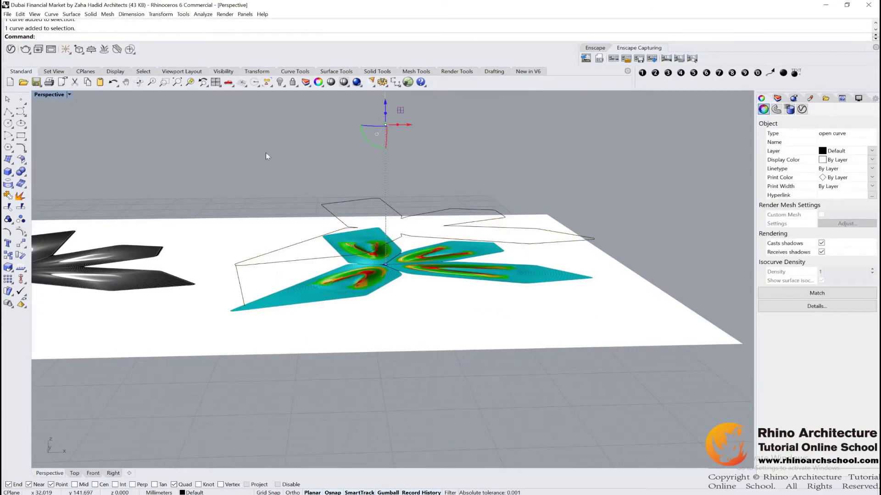
pyautogui.press('Escape')
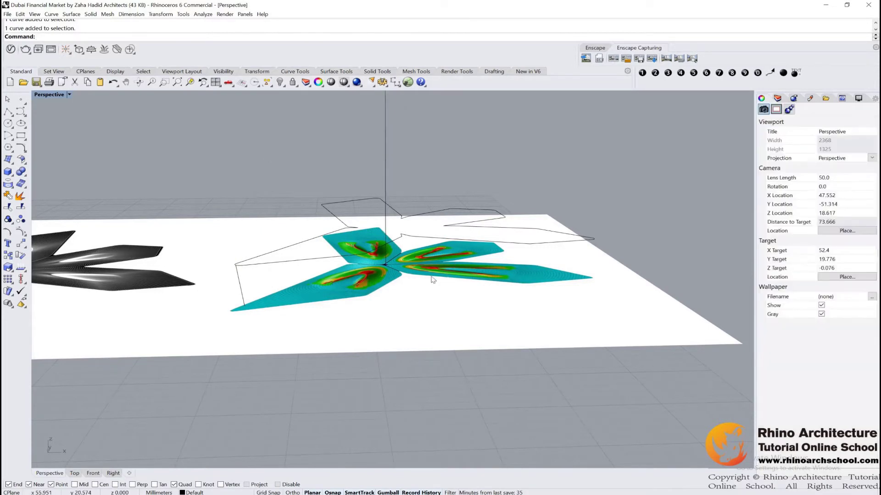
pyautogui.moveTo(361, 268)
pyautogui.mouseDown(button='right')
pyautogui.moveTo(389, 263)
pyautogui.moveTo(480, 297)
pyautogui.mouseUp(button='right')
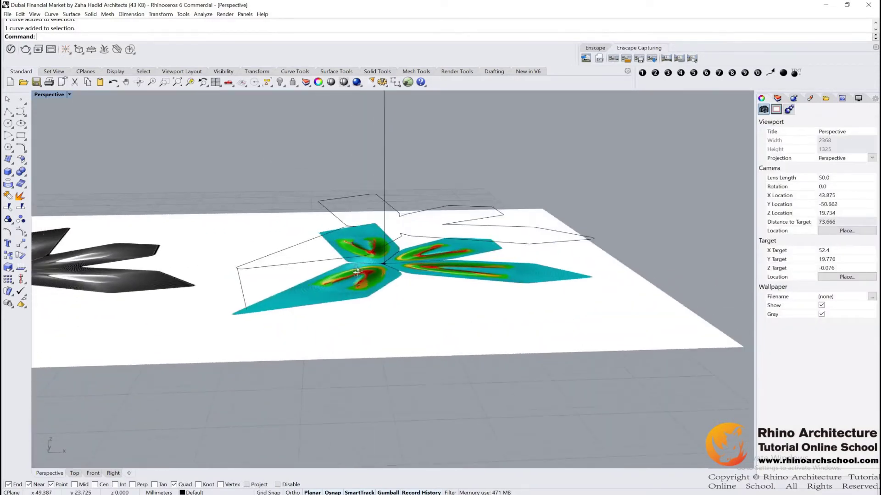
pyautogui.click(8, 159)
pyautogui.moveTo(31, 154); pyautogui.dragTo(87, 154)
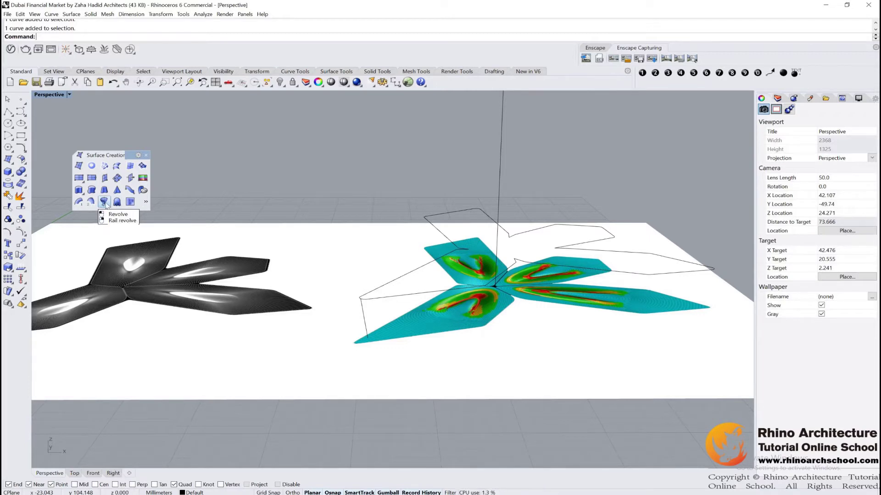
# - Rail-revolve the wall profile along the star outline about the vertical axis, then view the reference render
pyautogui.rightClick(104, 202)
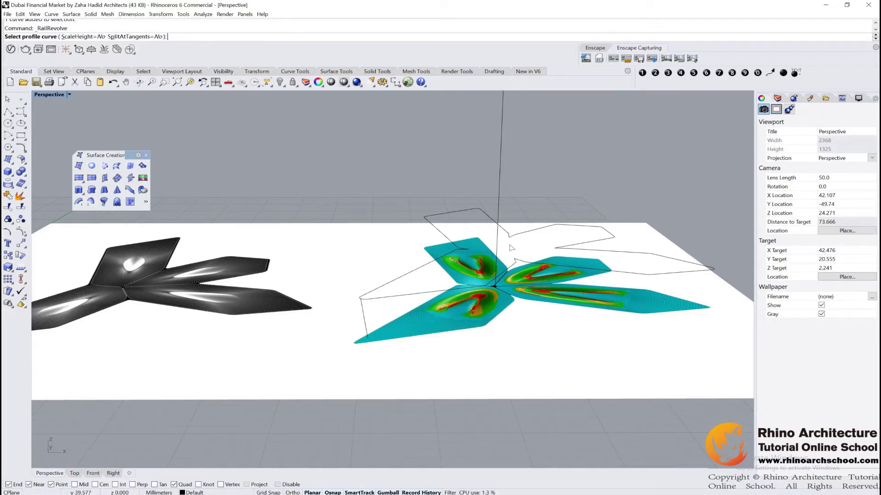
pyautogui.click(372, 326)
pyautogui.moveTo(415, 303); pyautogui.dragTo(410, 301, button='right')
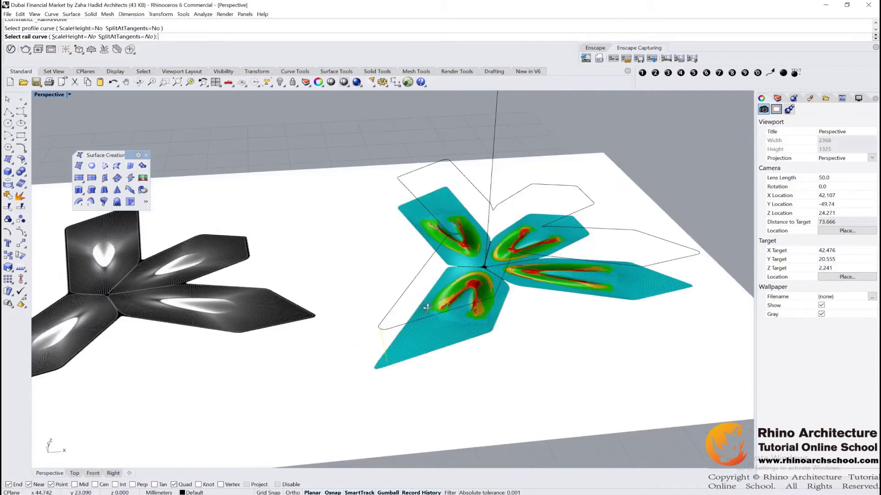
pyautogui.click(407, 294)
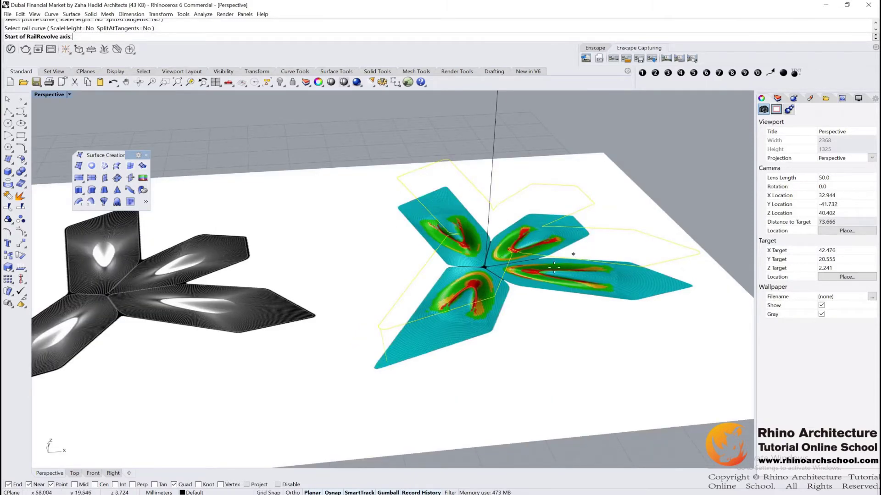
pyautogui.click(486, 267)
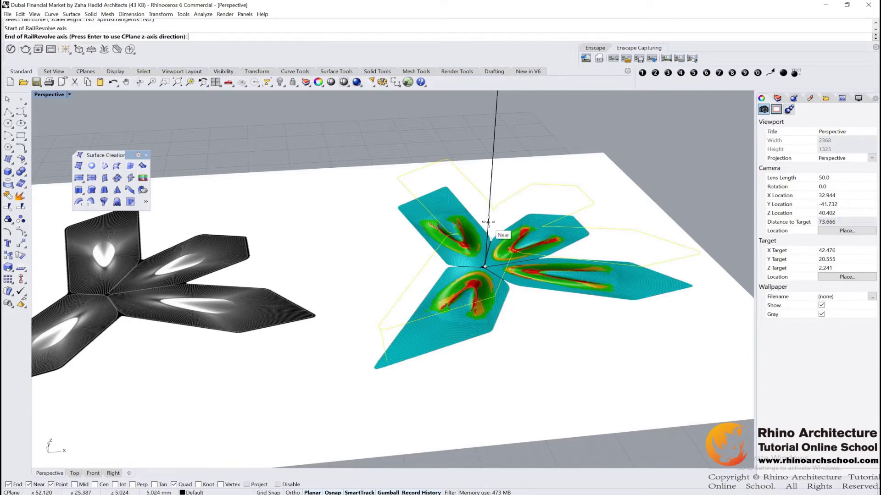
pyautogui.click(503, 234)
pyautogui.moveTo(503, 234)
pyautogui.mouseDown(button='right')
pyautogui.moveTo(547, 254)
pyautogui.moveTo(544, 303)
pyautogui.mouseUp(button='right')
pyautogui.click(543, 289)
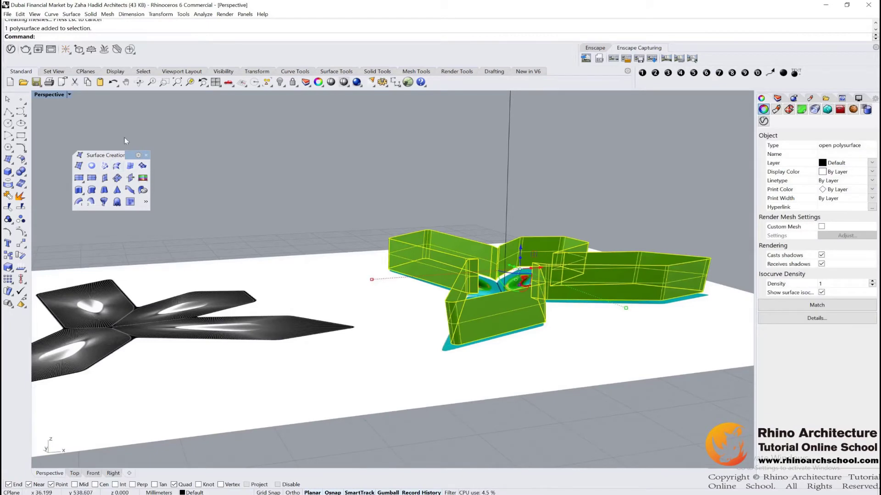
pyautogui.hotkey('alt', 'Tab')
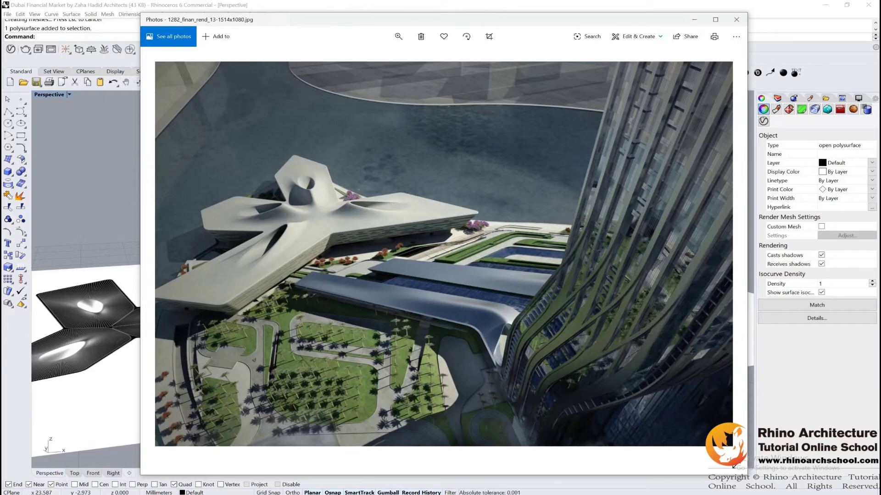
# - Close the reference rendering and orbit to a higher view of the green walls
pyautogui.hotkey('alt', 'F4')
pyautogui.moveTo(507, 322); pyautogui.dragTo(261, 198, button='right')
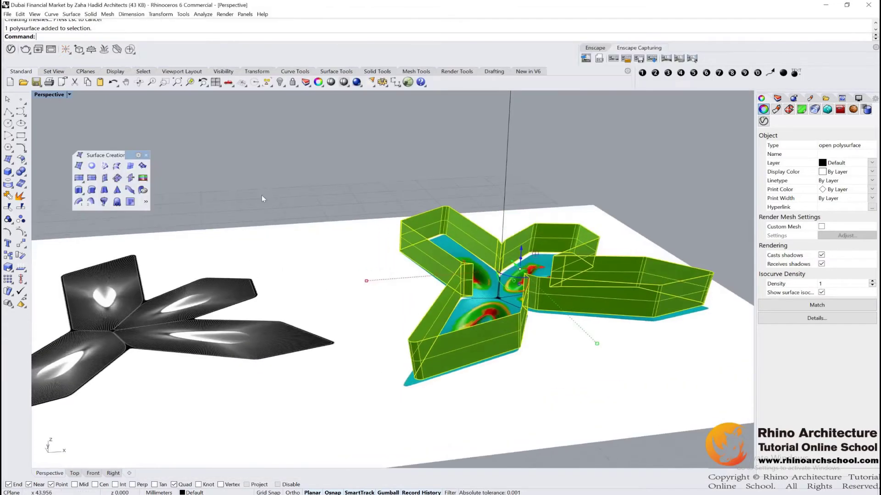
pyautogui.doubleClick(52, 96)
pyautogui.doubleClick(40, 97)
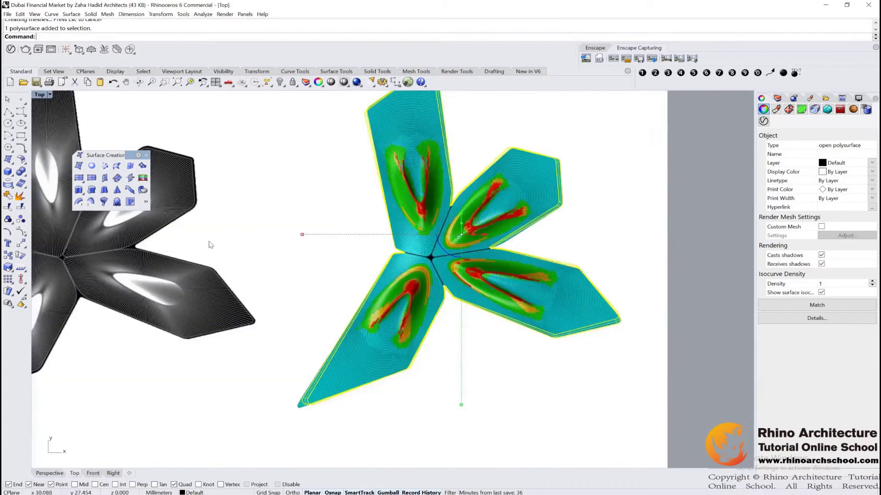
pyautogui.scroll(2, 395, 388)
pyautogui.scroll(5, 394, 388)
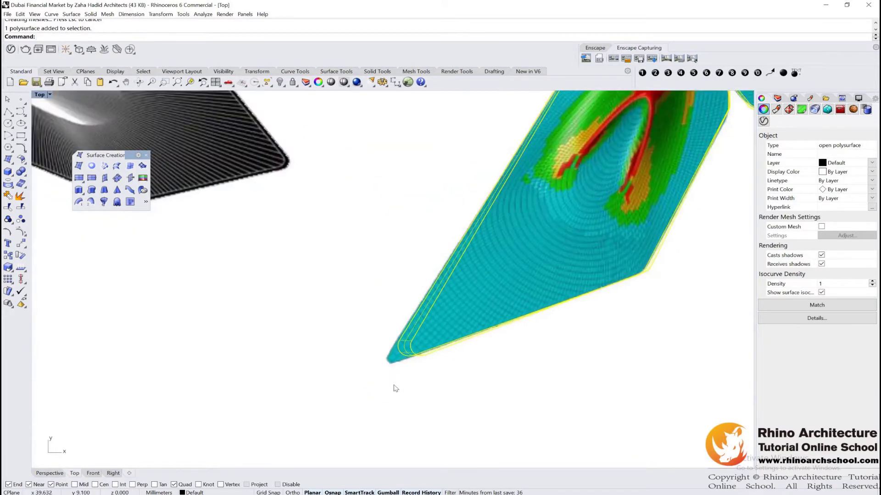
pyautogui.doubleClick(40, 95)
pyautogui.moveTo(482, 206)
pyautogui.mouseDown(button='right')
pyautogui.moveTo(621, 191)
pyautogui.moveTo(548, 222)
pyautogui.mouseUp(button='right')
pyautogui.scroll(2, 547, 221)
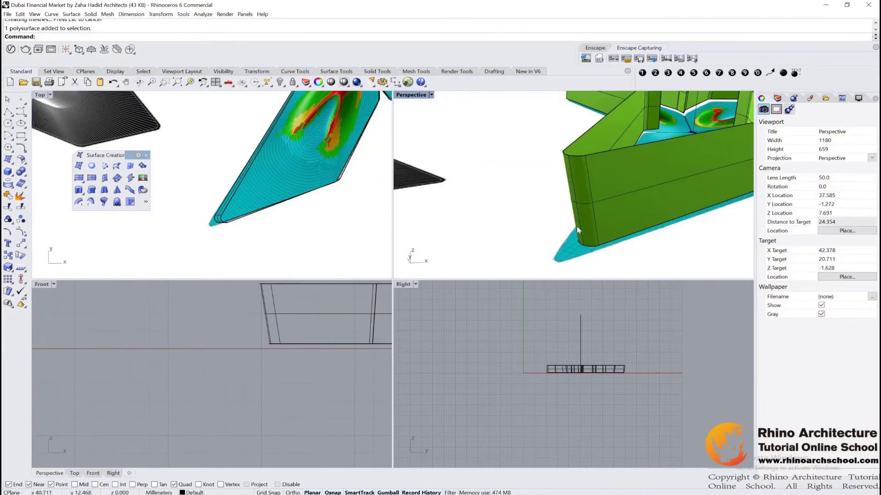
pyautogui.click(586, 232)
pyautogui.click(584, 242)
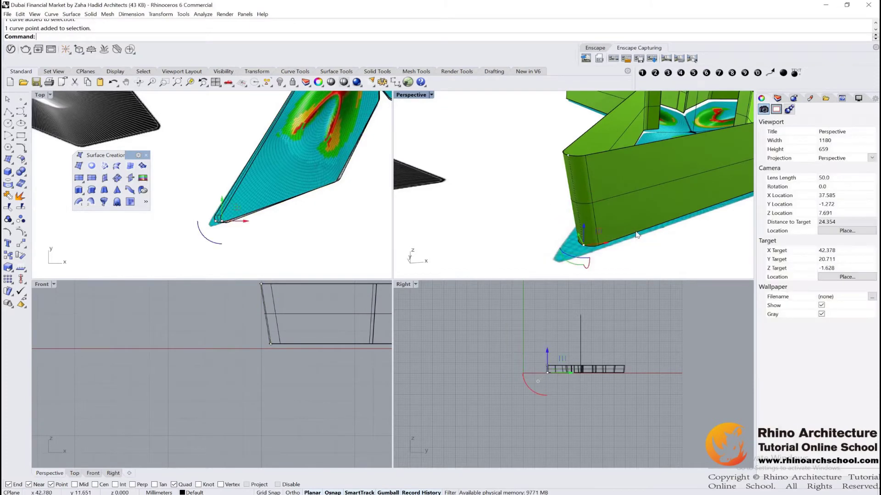
pyautogui.doubleClick(40, 95)
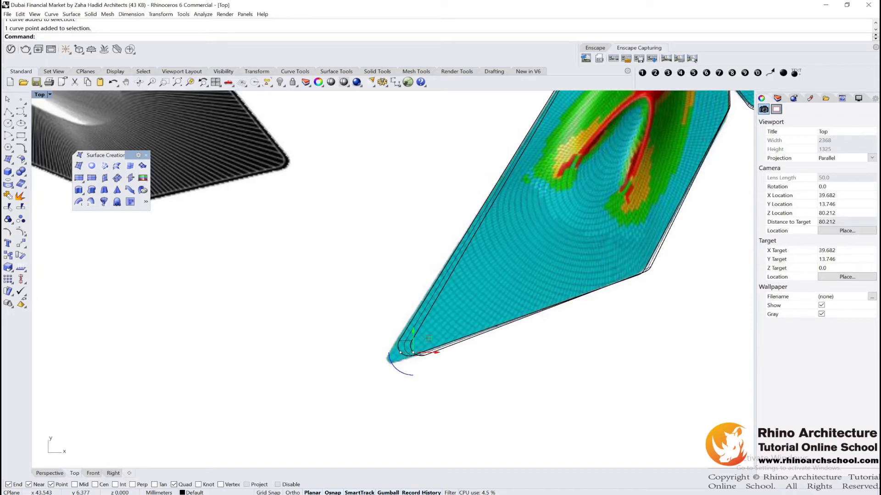
pyautogui.scroll(2, 413, 352)
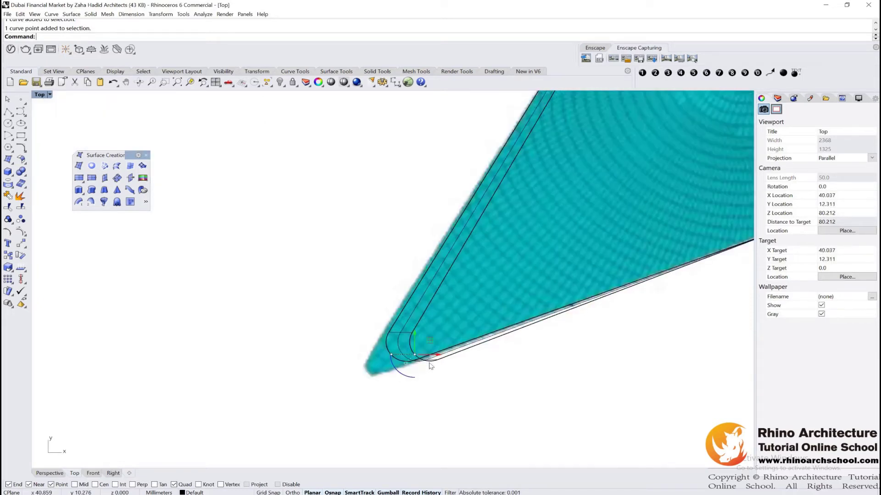
pyautogui.scroll(2, 415, 356)
pyautogui.moveTo(415, 357); pyautogui.dragTo(420, 313)
pyautogui.moveTo(442, 302); pyautogui.dragTo(407, 325, button='right')
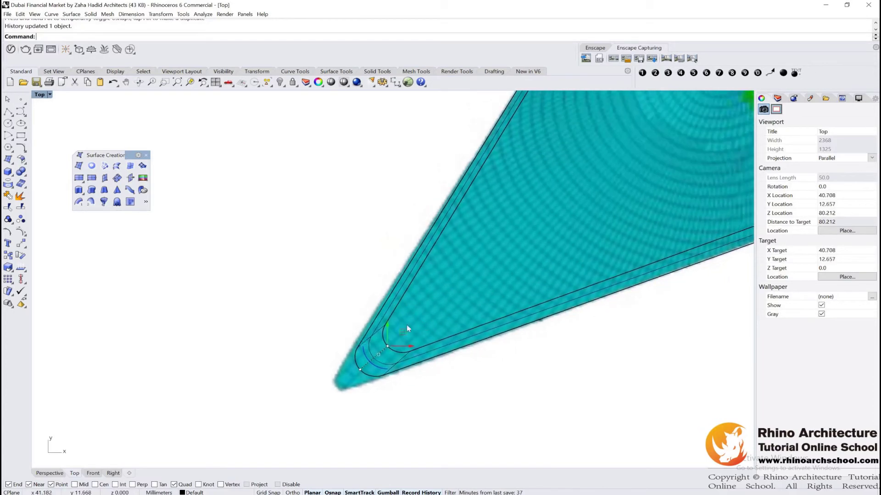
pyautogui.moveTo(386, 346); pyautogui.dragTo(389, 322)
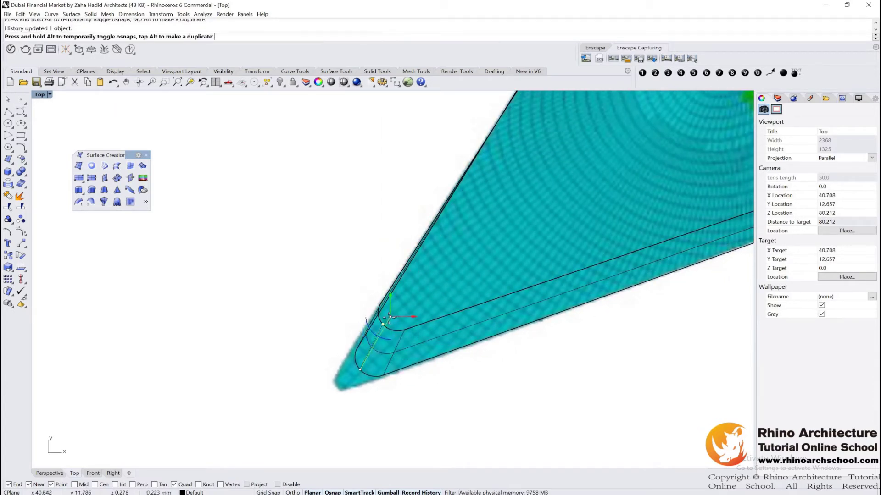
pyautogui.moveTo(389, 320)
pyautogui.mouseDown()
pyautogui.moveTo(406, 328)
pyautogui.moveTo(397, 326)
pyautogui.mouseUp()
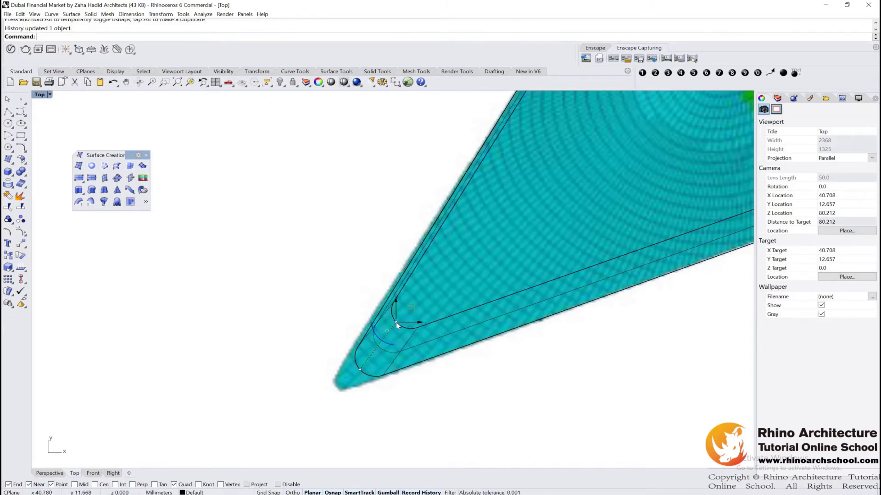
pyautogui.scroll(-3, 391, 252)
pyautogui.scroll(-2, 402, 246)
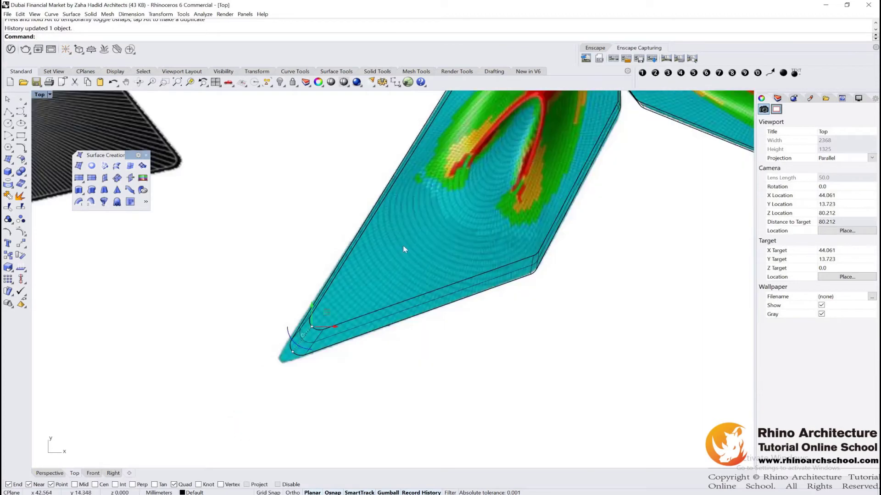
pyautogui.scroll(-2, 403, 246)
pyautogui.scroll(-2, 413, 277)
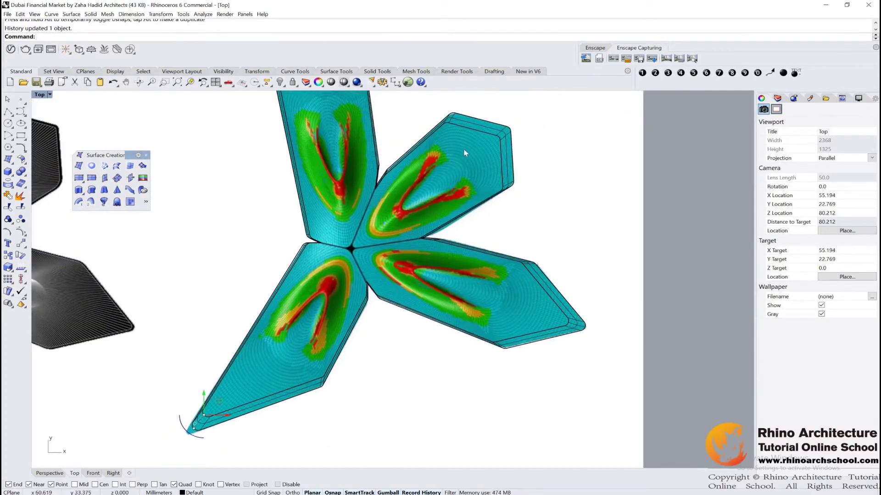
pyautogui.moveTo(464, 130); pyautogui.dragTo(469, 143, button='right')
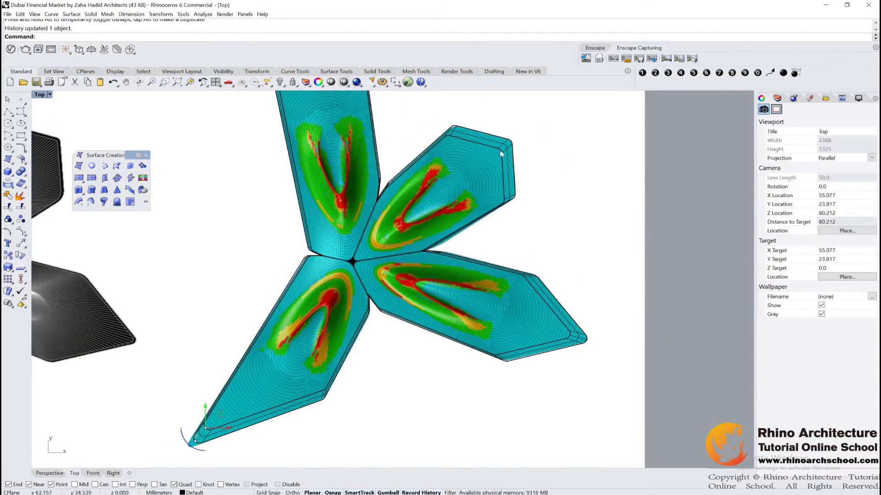
pyautogui.doubleClick(40, 94)
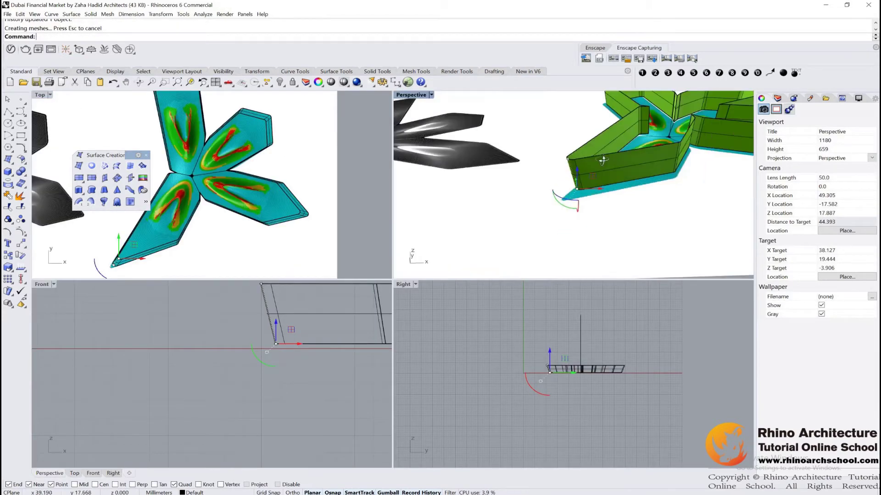
# - Orbit around the star walls and maximize the Perspective viewport
pyautogui.moveTo(602, 160)
pyautogui.mouseDown(button='right')
pyautogui.moveTo(643, 163)
pyautogui.moveTo(594, 166)
pyautogui.mouseUp(button='right')
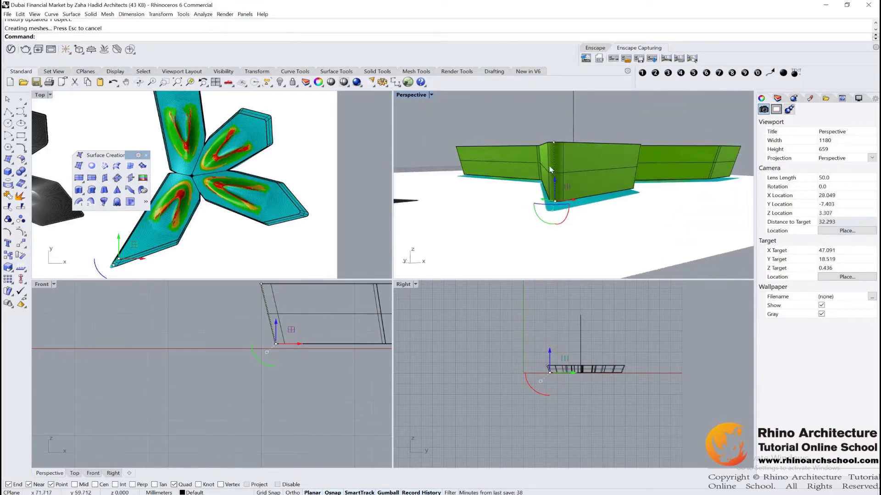
pyautogui.moveTo(549, 168)
pyautogui.mouseDown(button='right')
pyautogui.moveTo(542, 218)
pyautogui.moveTo(598, 204)
pyautogui.mouseUp(button='right')
pyautogui.scroll(3, 543, 217)
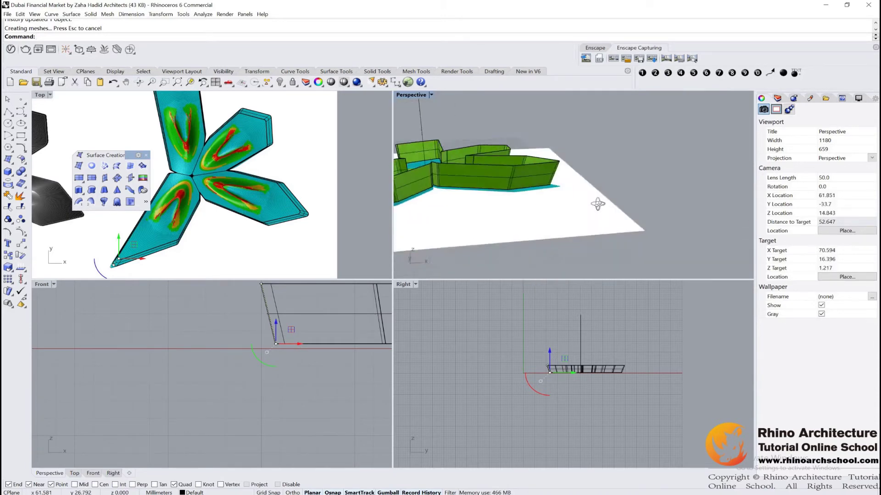
pyautogui.moveTo(597, 204); pyautogui.dragTo(558, 203, button='right')
pyautogui.scroll(3, 121, 260)
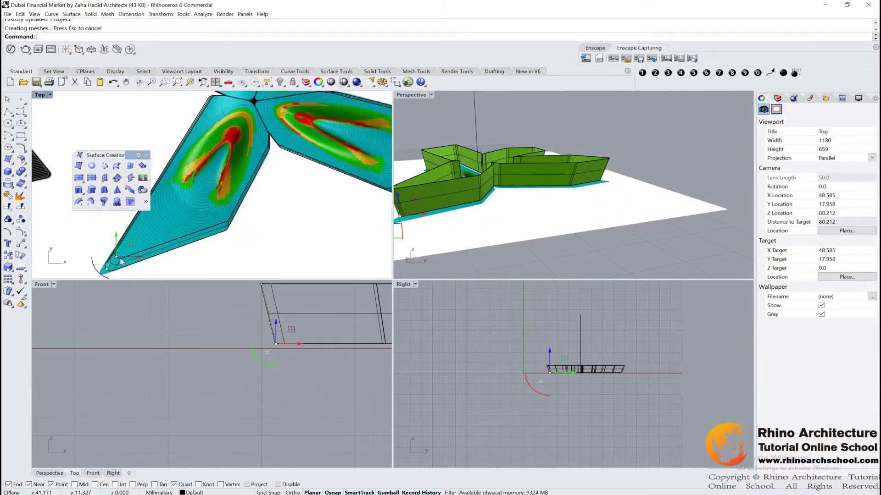
pyautogui.scroll(2, 118, 258)
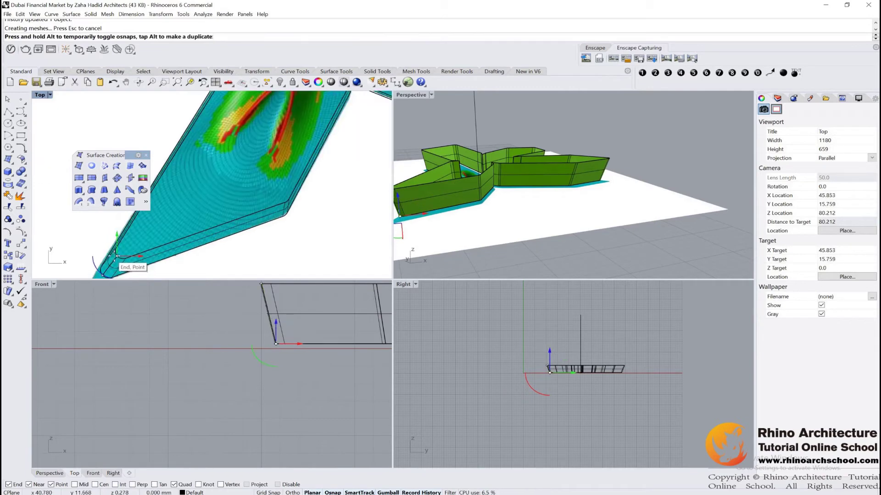
pyautogui.scroll(2, 118, 258)
pyautogui.scroll(1, 123, 247)
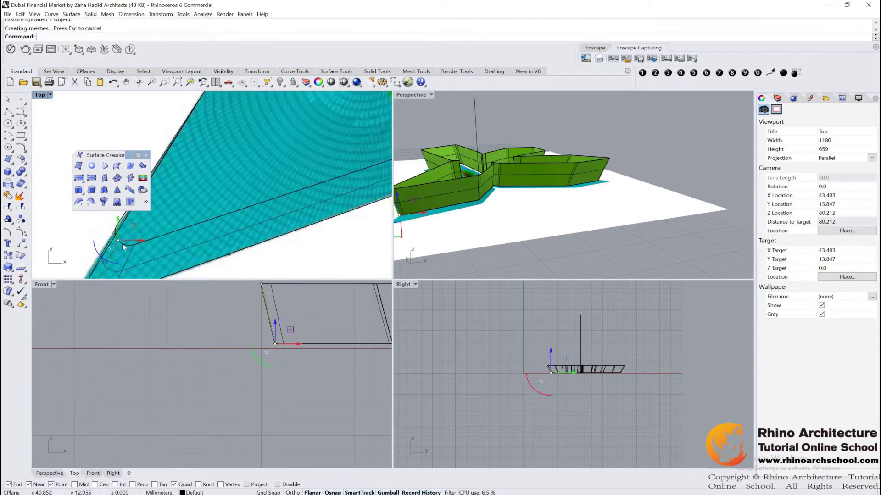
pyautogui.moveTo(550, 179)
pyautogui.mouseDown(button='right')
pyautogui.moveTo(411, 95)
pyautogui.moveTo(420, 369)
pyautogui.mouseUp(button='right')
pyautogui.doubleClick(411, 95)
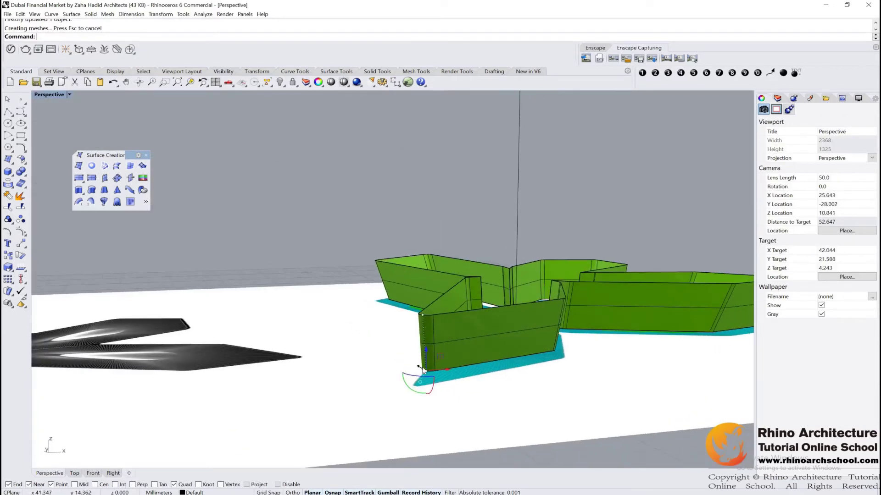
pyautogui.moveTo(419, 389); pyautogui.dragTo(396, 365)
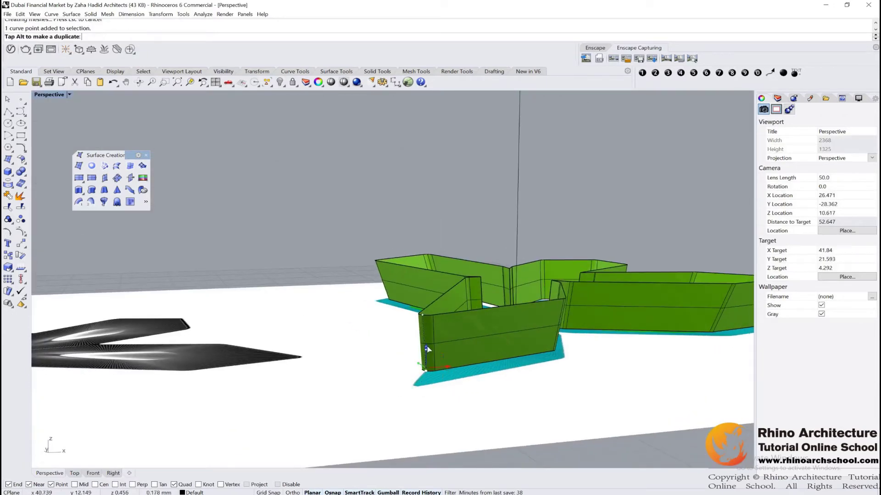
pyautogui.moveTo(433, 347)
pyautogui.mouseDown(button='right')
pyautogui.moveTo(580, 342)
pyautogui.moveTo(520, 349)
pyautogui.moveTo(577, 352)
pyautogui.moveTo(486, 321)
pyautogui.moveTo(448, 293)
pyautogui.mouseUp(button='right')
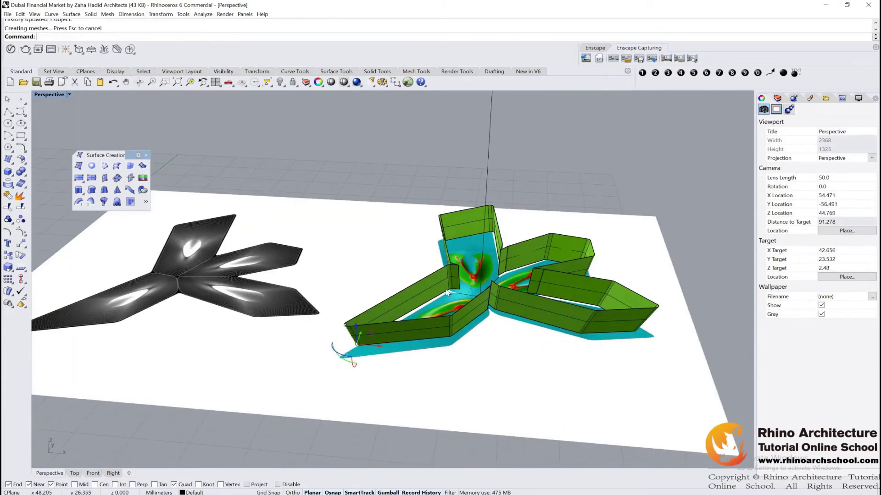
pyautogui.scroll(3, 447, 292)
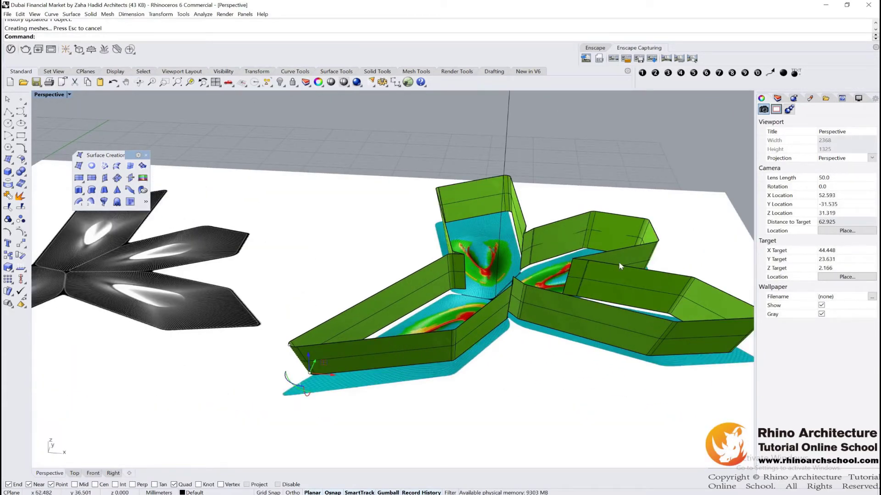
# - Cap the top wall outline with a planar roof surface, then restore the four-viewport layout
pyautogui.click(336, 208)
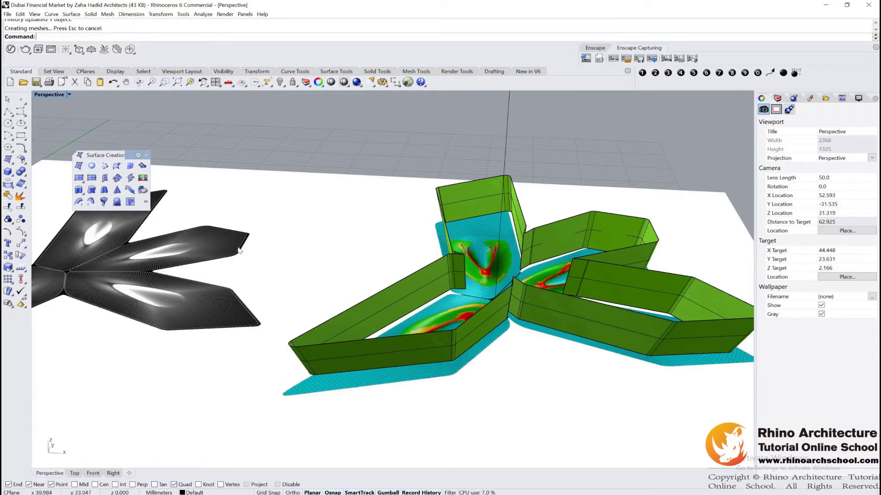
pyautogui.click(92, 167)
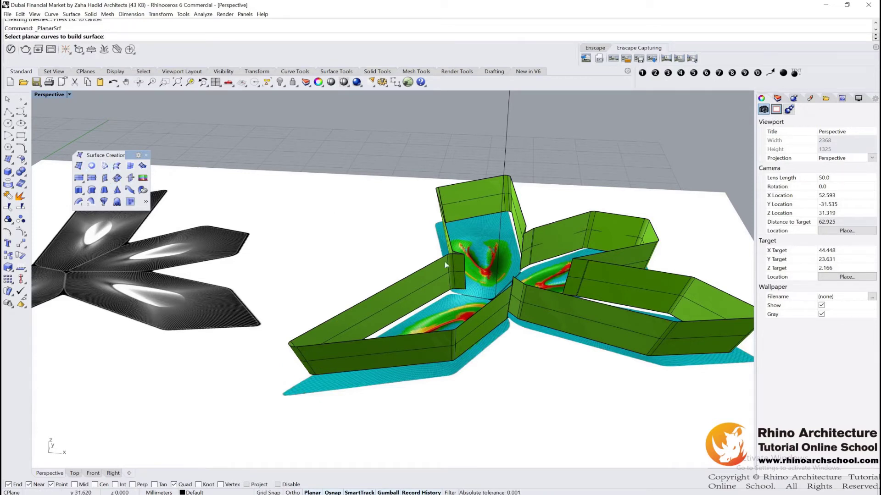
pyautogui.click(438, 259)
pyautogui.press('Return')
pyautogui.press('Return')
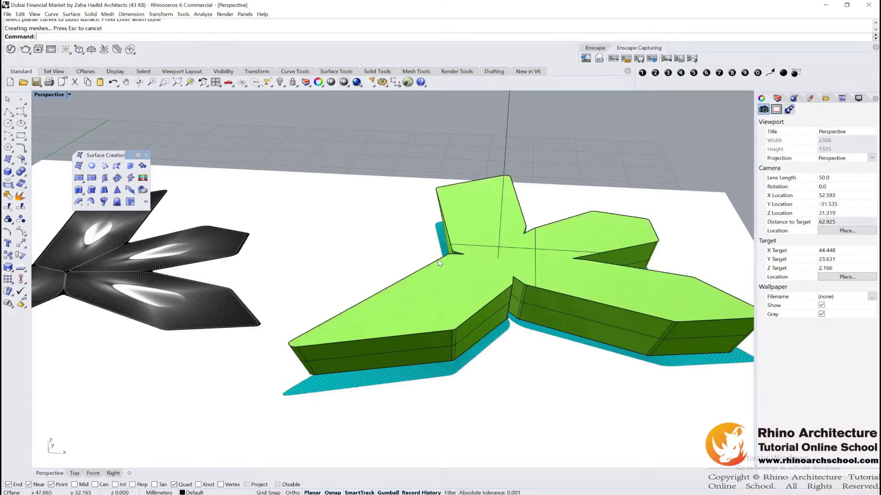
pyautogui.hotkey('ctrl', 'm')
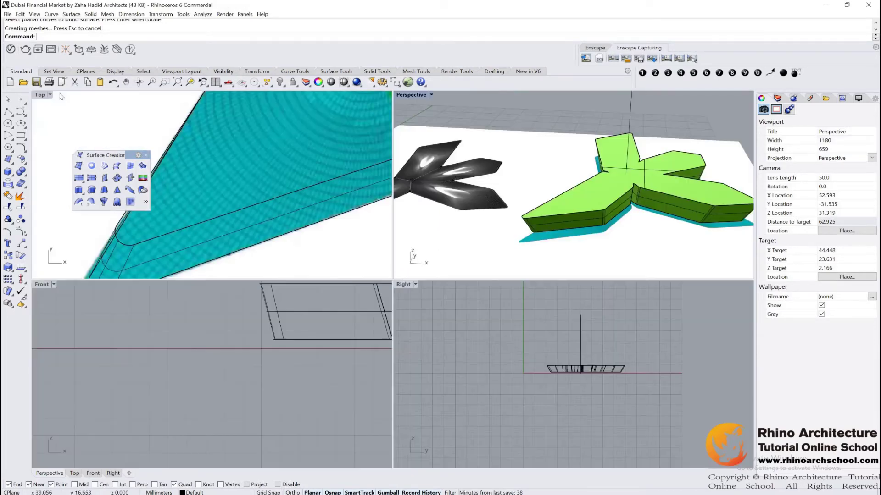
pyautogui.click(292, 170)
# - Draw a five-point freeform skylight curve across one petal in the maximized Top view
pyautogui.hotkey('ctrl', 'm')
pyautogui.scroll(-3, 291, 170)
pyautogui.scroll(-3, 406, 318)
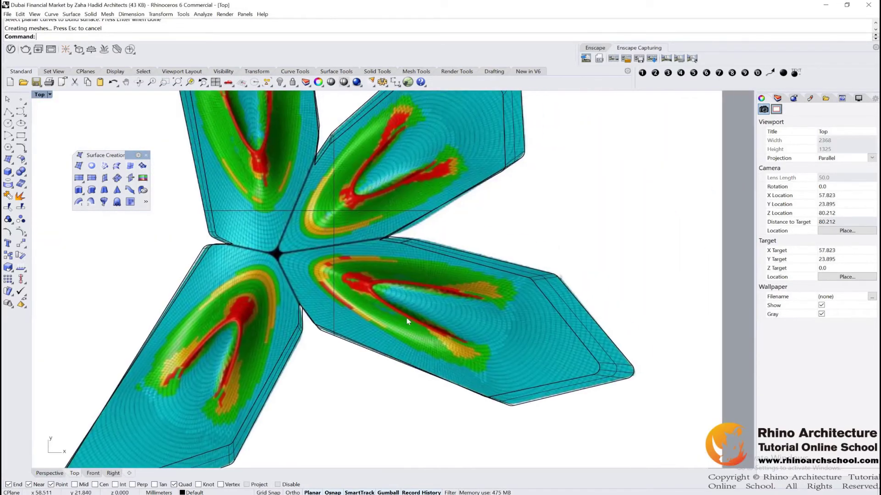
pyautogui.scroll(-1, 407, 318)
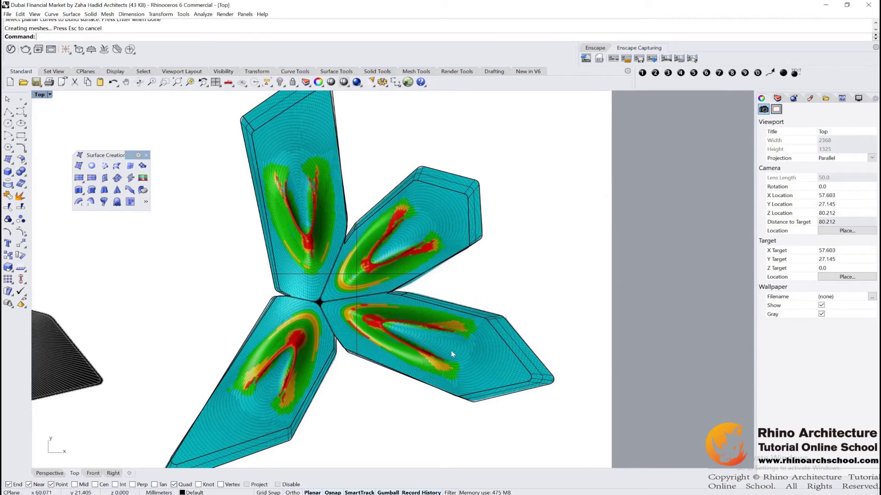
pyautogui.click(8, 112)
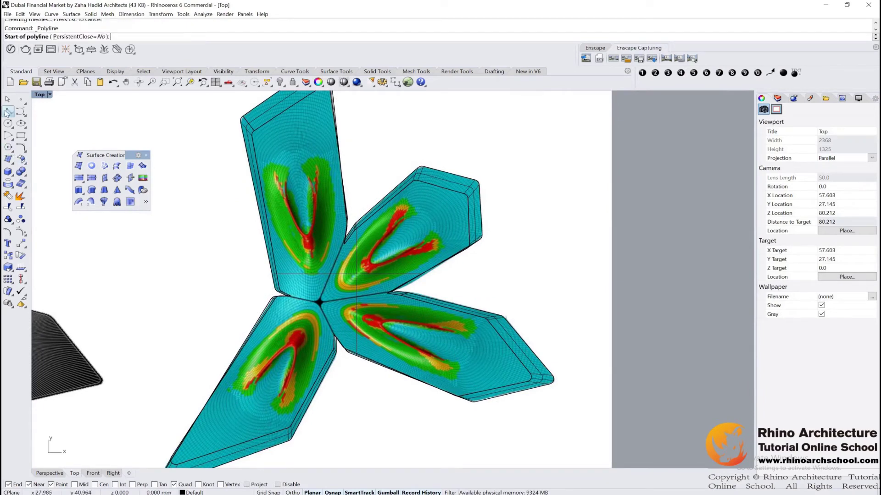
pyautogui.scroll(4, 472, 344)
pyautogui.click(468, 287)
pyautogui.click(307, 255)
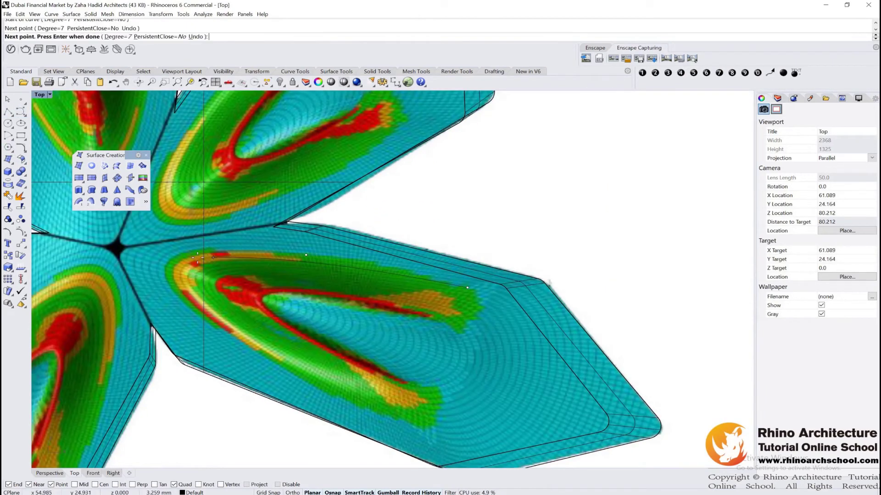
pyautogui.click(190, 256)
pyautogui.click(196, 306)
pyautogui.click(411, 421)
pyautogui.press('Return')
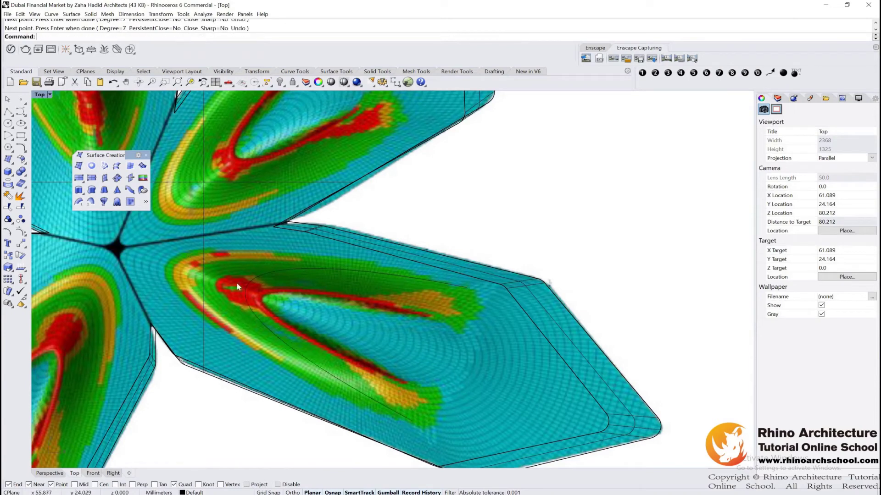
# - Reshape the skylight curve by dragging its control points
pyautogui.click(189, 256)
pyautogui.scroll(-3, 189, 256)
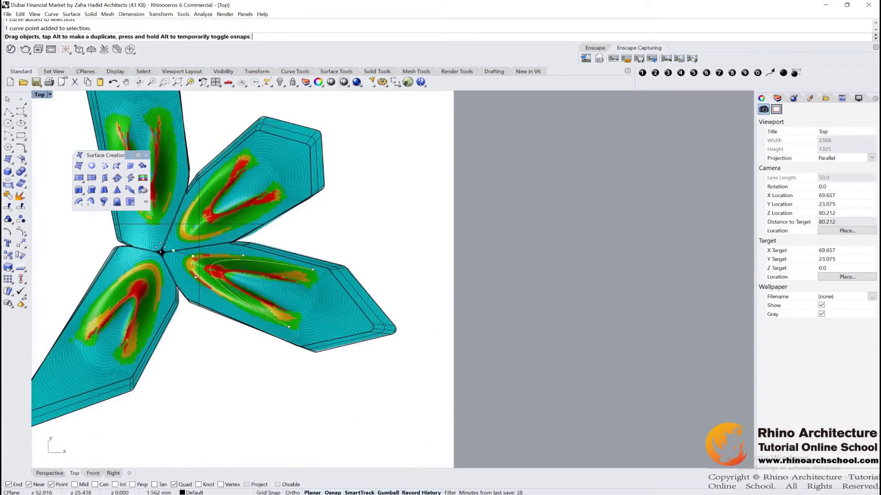
pyautogui.moveTo(192, 256)
pyautogui.mouseDown()
pyautogui.moveTo(115, 242)
pyautogui.moveTo(180, 257)
pyautogui.mouseUp()
pyautogui.scroll(2, 116, 242)
pyautogui.scroll(2, 115, 242)
pyautogui.scroll(-2, 324, 247)
pyautogui.scroll(2, 394, 283)
pyautogui.moveTo(414, 281); pyautogui.dragTo(439, 259)
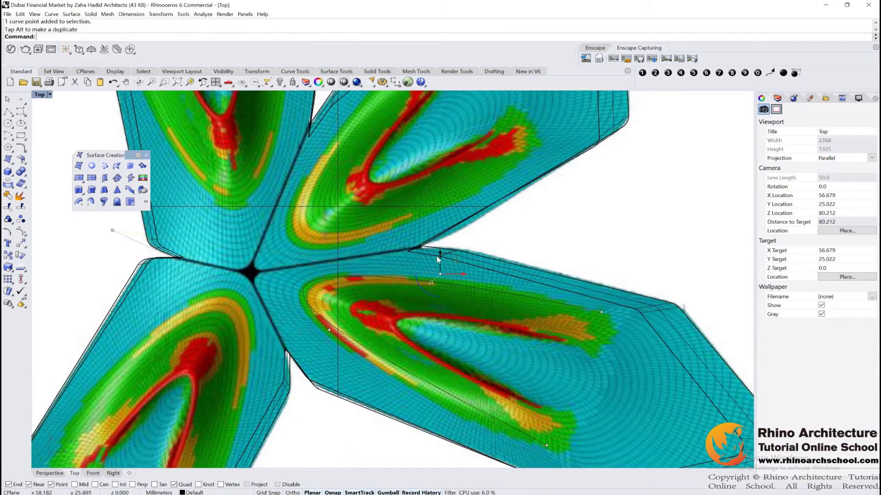
pyautogui.moveTo(329, 331); pyautogui.dragTo(321, 329)
pyautogui.scroll(-2, 456, 331)
pyautogui.scroll(3, 478, 284)
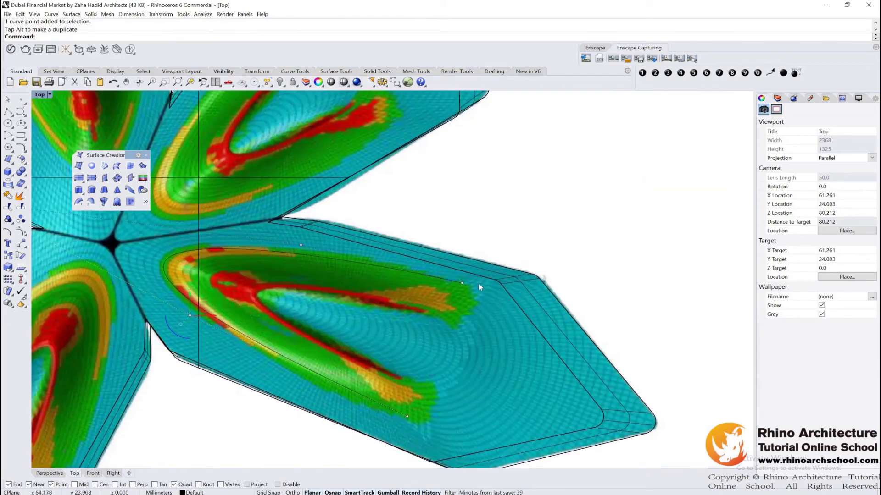
pyautogui.click(462, 285)
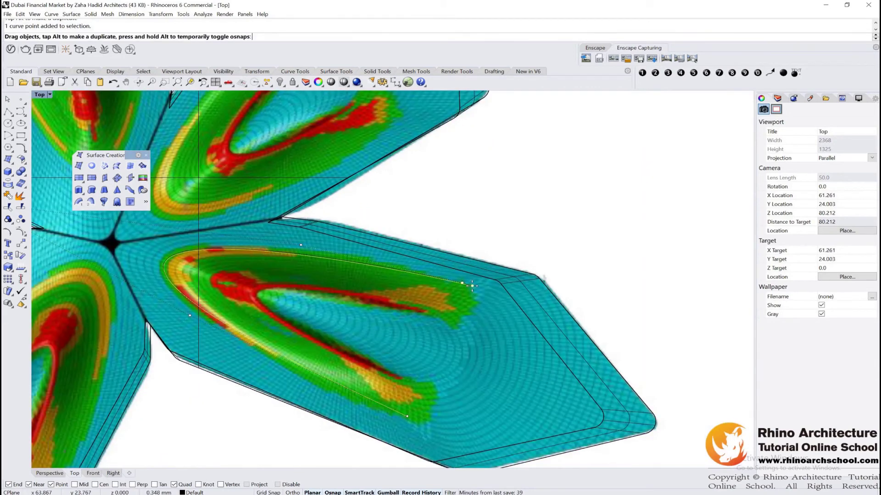
# - Close the skylight curve with a straight polyline and join the two into one closed curve
pyautogui.click(8, 111)
pyautogui.click(471, 285)
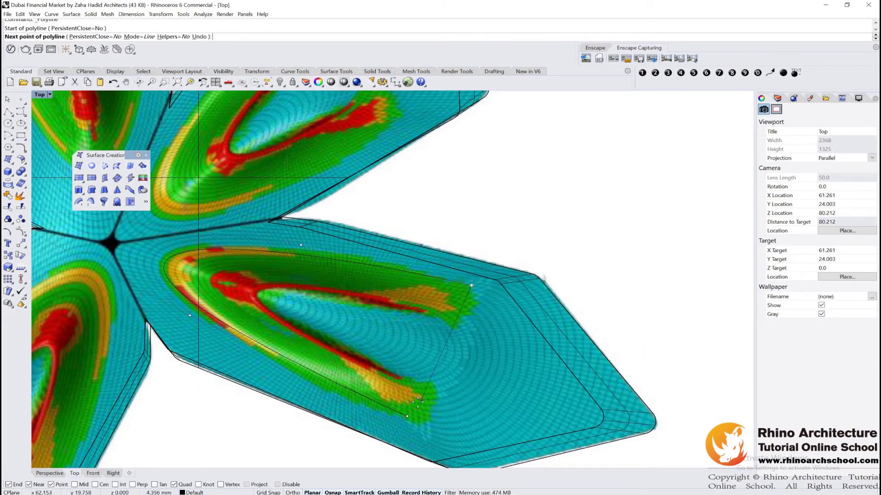
pyautogui.click(408, 417)
pyautogui.press('Return')
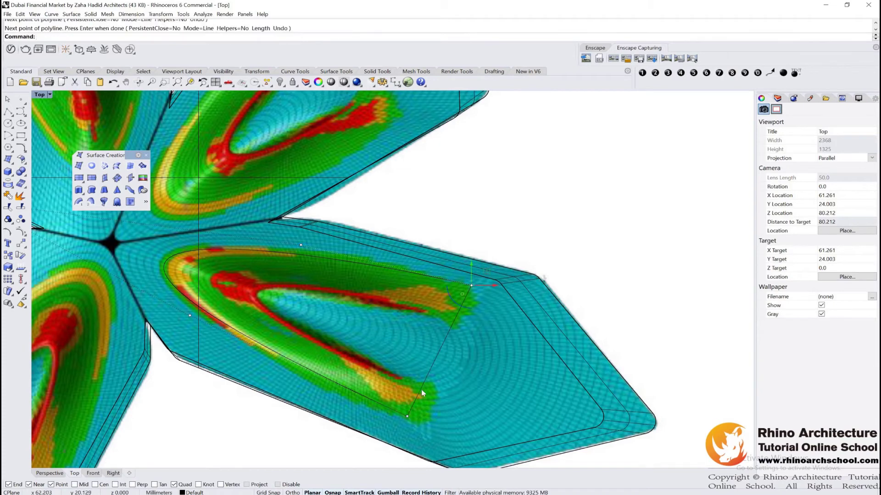
pyautogui.click(422, 390)
pyautogui.keyDown('shift'); pyautogui.click(395, 408); pyautogui.keyUp('shift')
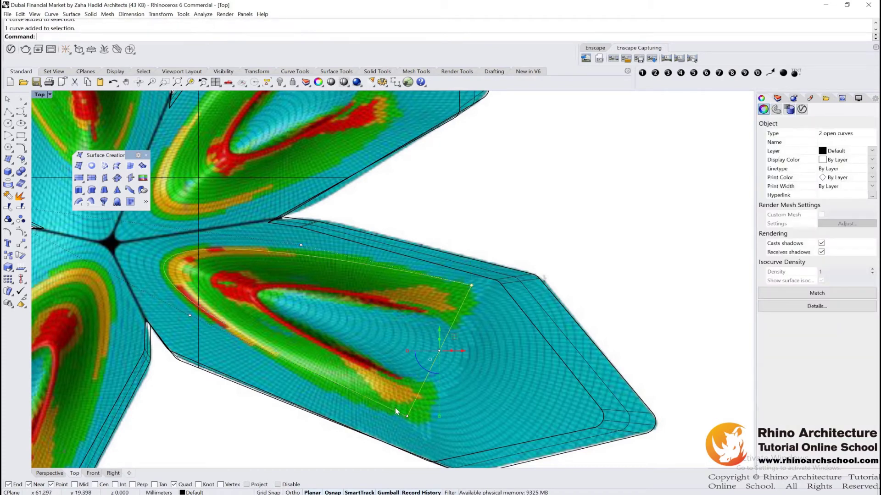
pyautogui.click(9, 197)
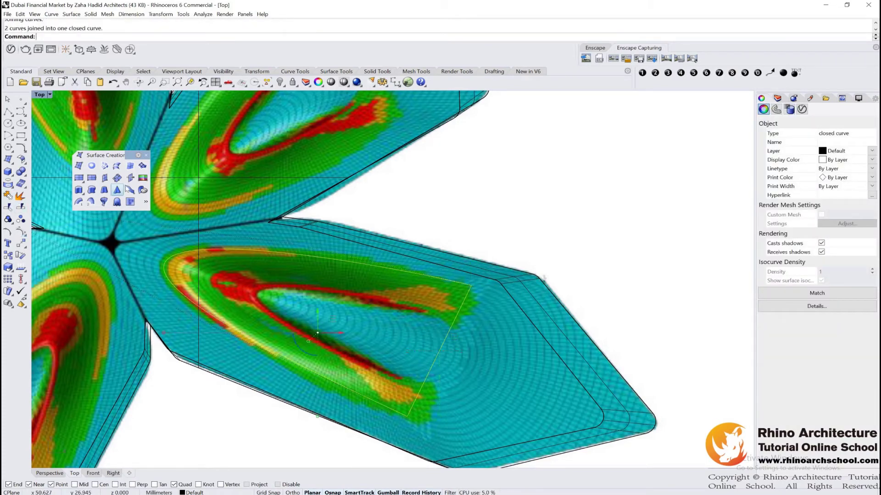
pyautogui.doubleClick(40, 95)
# - Orbit the Perspective view, then start and cancel a projection from the Top view
pyautogui.moveTo(572, 233); pyautogui.dragTo(640, 220, button='right')
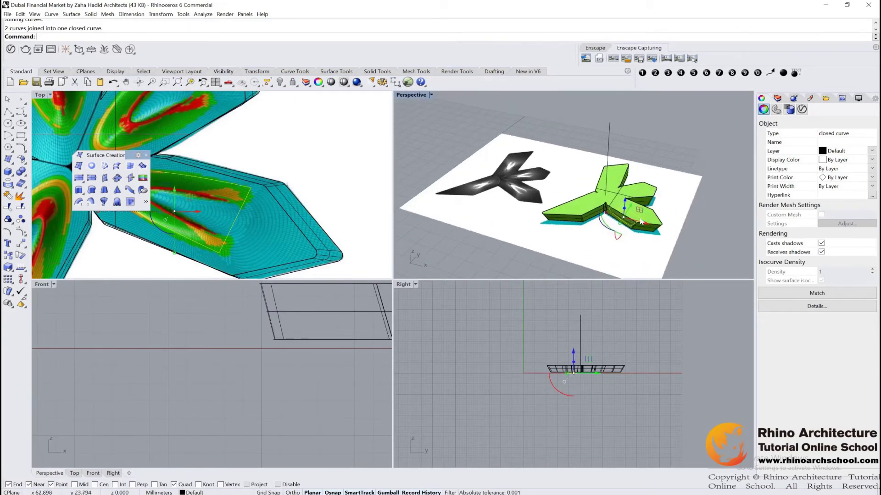
pyautogui.scroll(4, 640, 221)
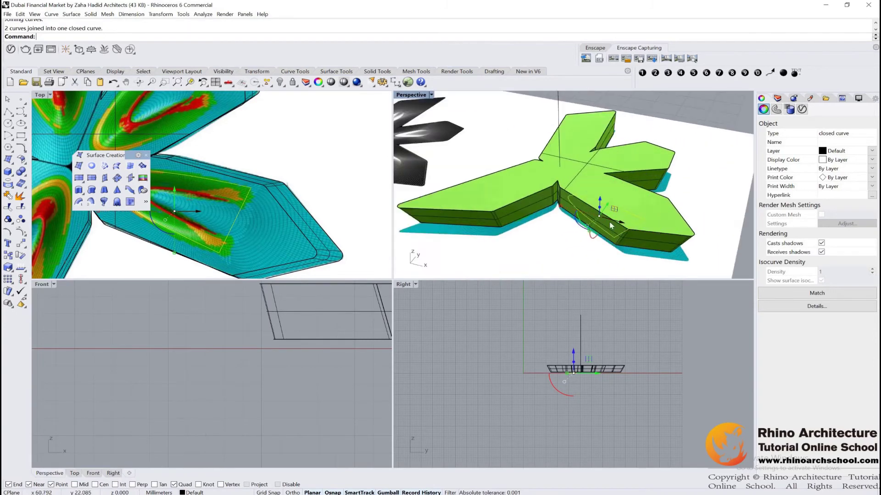
pyautogui.click(8, 185)
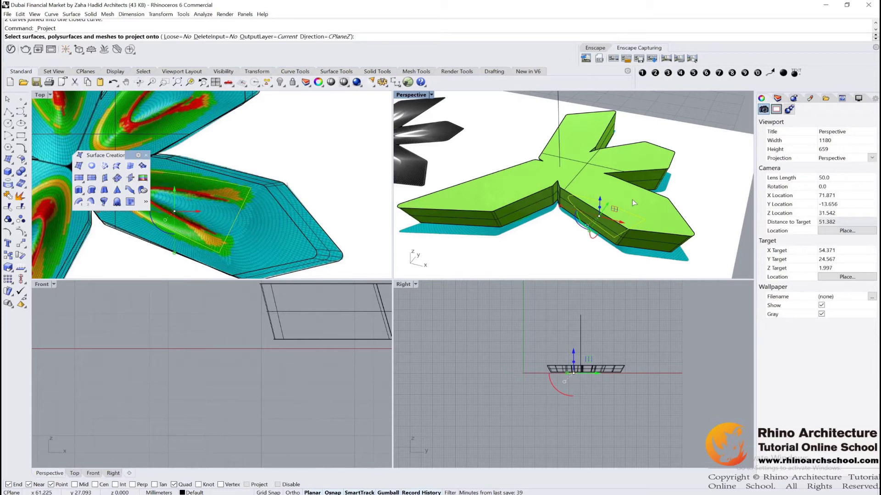
pyautogui.scroll(3, 157, 160)
pyautogui.click(158, 160)
pyautogui.press('Return')
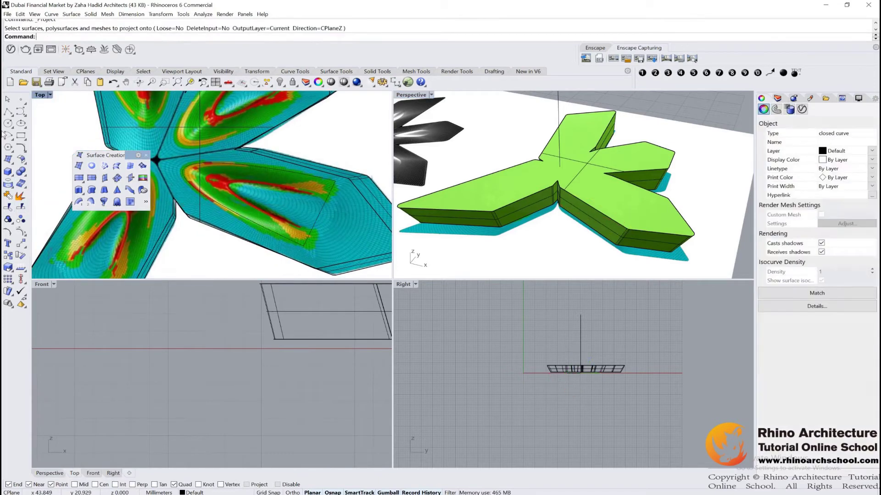
# - Draw a freeform skylight curve in Top view and reshape it by moving four control points
pyautogui.moveTo(21, 110); pyautogui.dragTo(36, 113)
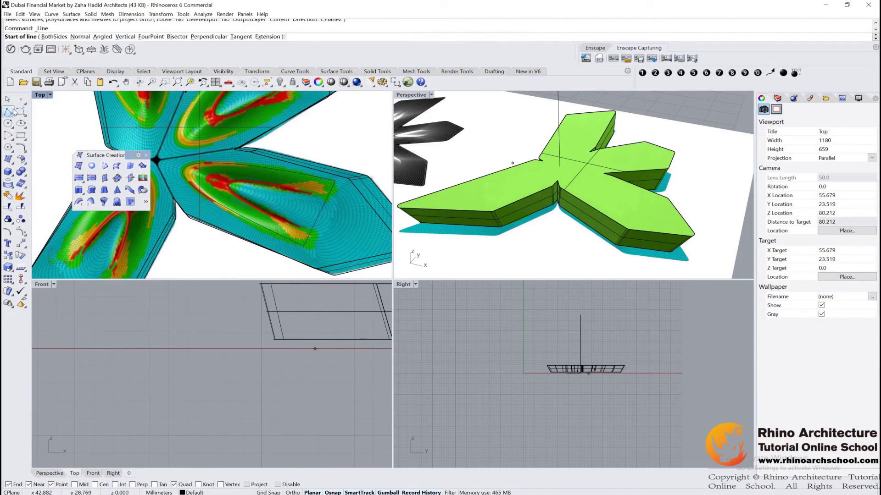
pyautogui.click(22, 110)
pyautogui.scroll(2, 225, 176)
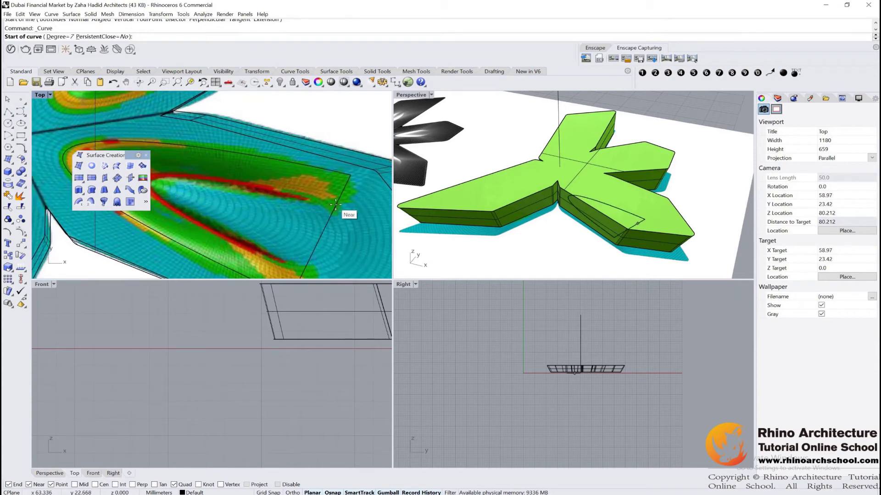
pyautogui.click(320, 200)
pyautogui.click(279, 188)
pyautogui.scroll(2, 265, 179)
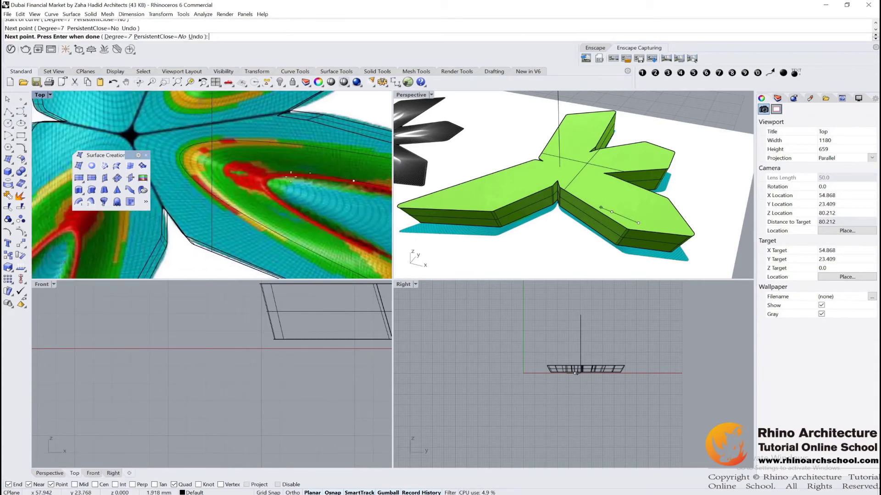
pyautogui.click(264, 178)
pyautogui.click(331, 189)
pyautogui.moveTo(366, 204); pyautogui.dragTo(252, 137, button='right')
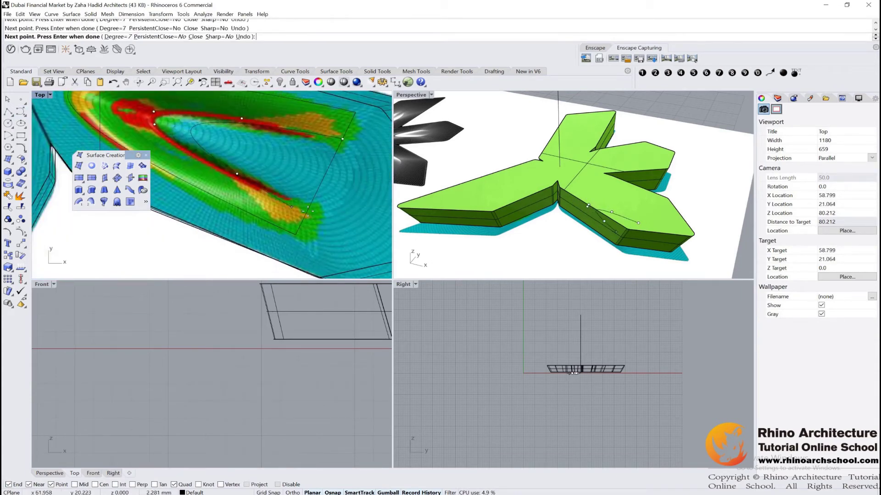
pyautogui.press('Return')
pyautogui.scroll(2, 261, 179)
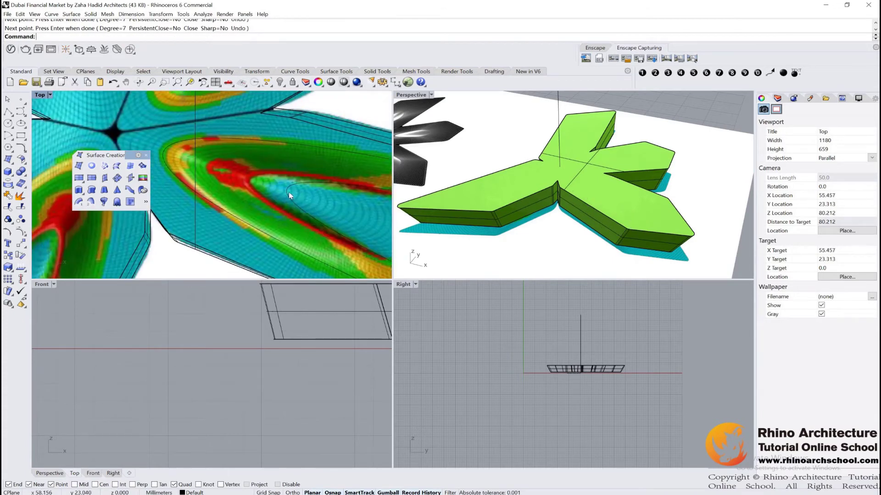
pyautogui.moveTo(244, 159); pyautogui.dragTo(358, 245)
pyautogui.moveTo(345, 227); pyautogui.dragTo(341, 242, button='right')
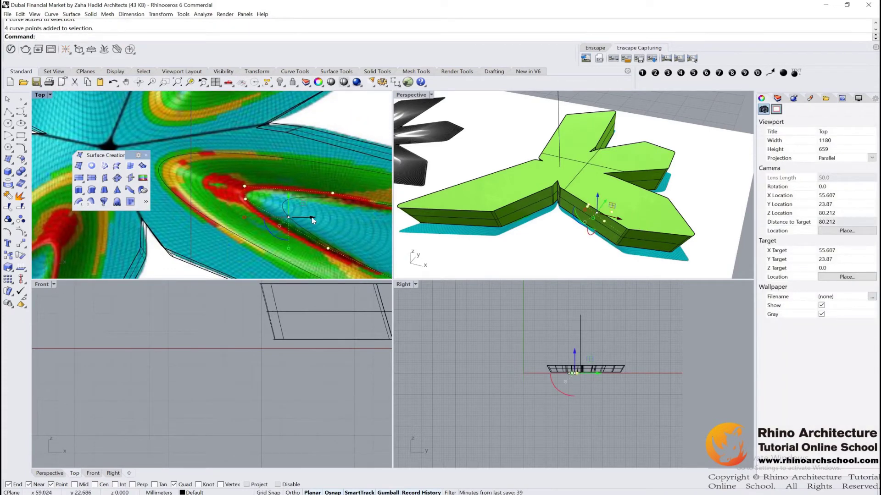
pyautogui.moveTo(311, 216); pyautogui.dragTo(270, 207)
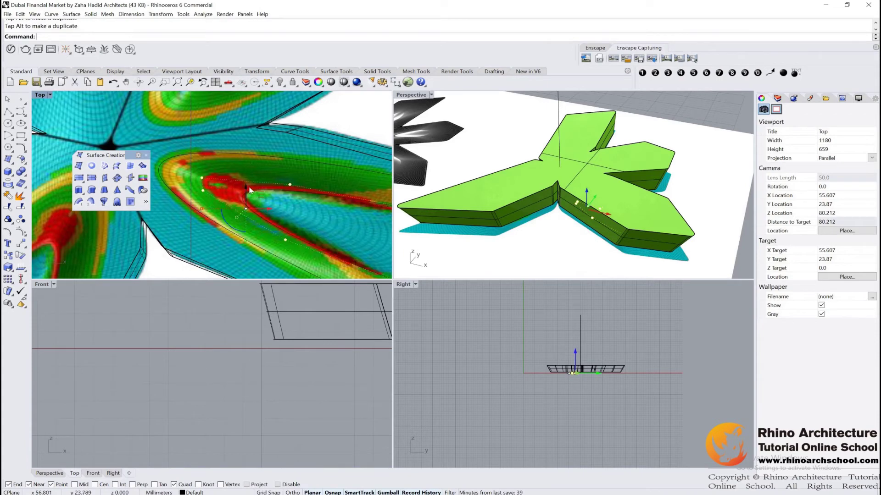
pyautogui.scroll(-2, 269, 172)
pyautogui.scroll(1, 270, 174)
pyautogui.scroll(1, 295, 197)
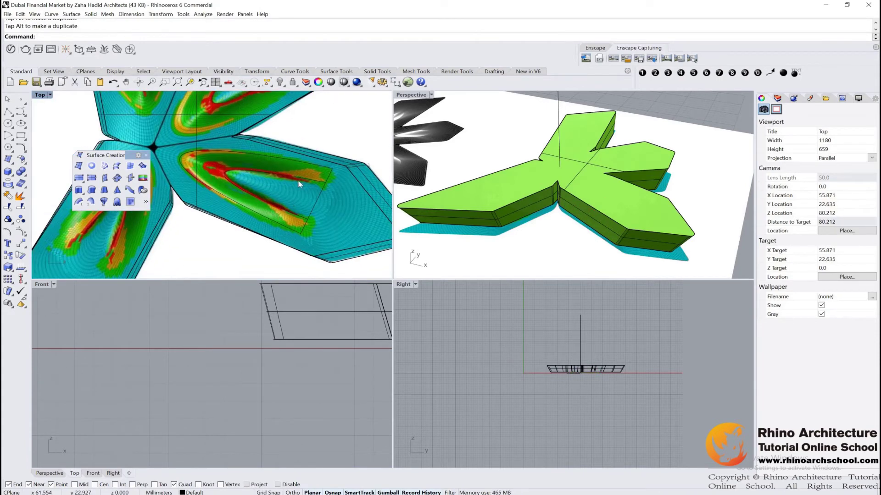
# - Project the skylight curves onto the building's roof
pyautogui.click(299, 183)
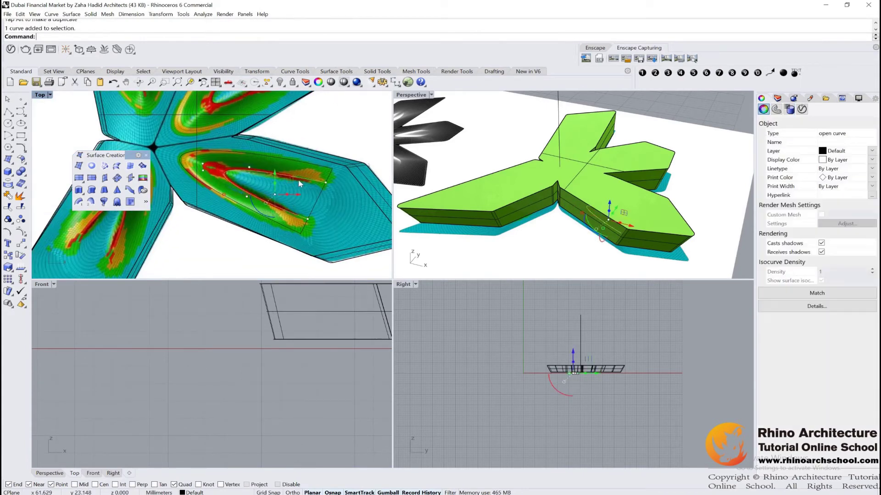
pyautogui.click(9, 184)
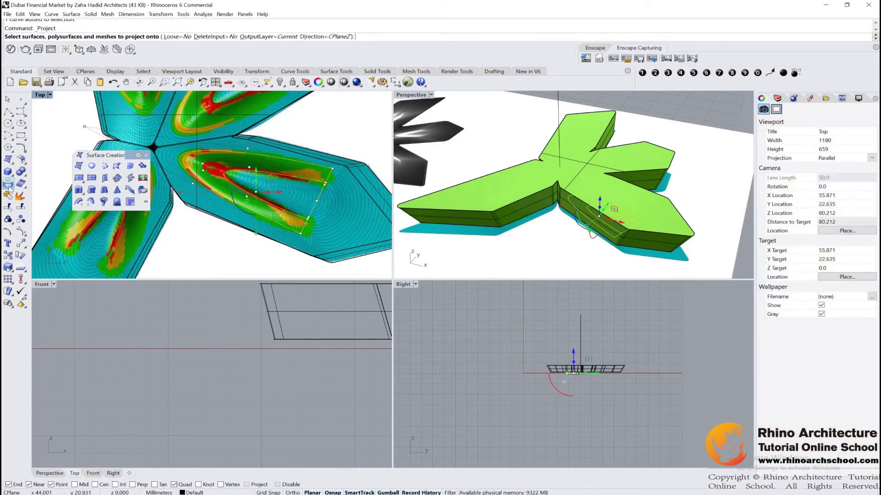
pyautogui.doubleClick(411, 95)
pyautogui.moveTo(436, 112); pyautogui.dragTo(441, 206, button='right')
pyautogui.scroll(2, 446, 284)
pyautogui.click(446, 285)
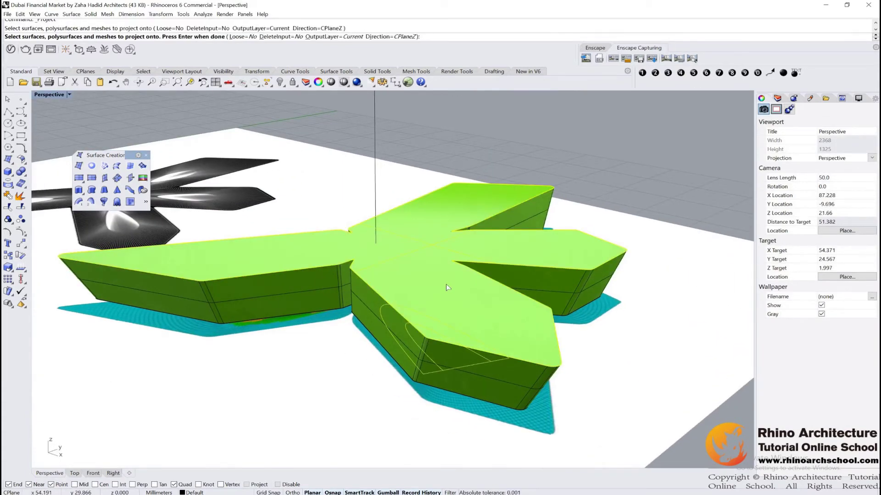
pyautogui.press('Return')
# - Trim away the roof inside the projected curve to open the skylight
pyautogui.moveTo(452, 279)
pyautogui.mouseDown(button='right')
pyautogui.moveTo(545, 298)
pyautogui.moveTo(450, 306)
pyautogui.mouseUp(button='right')
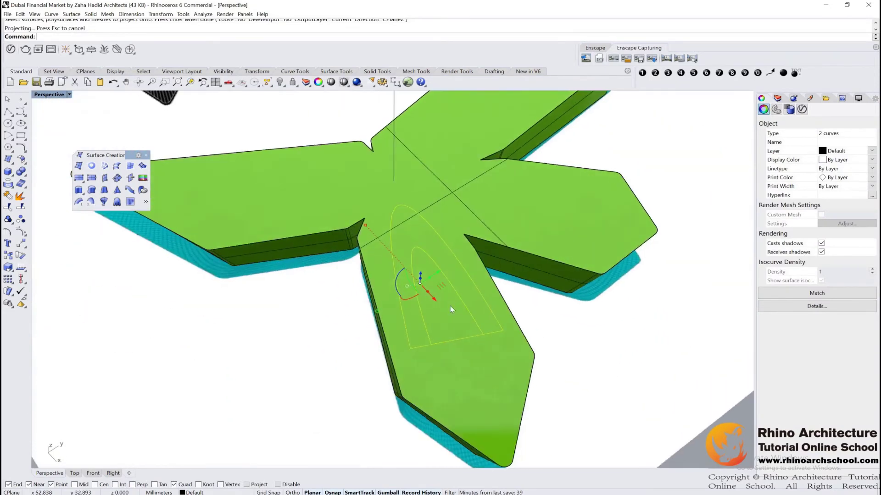
pyautogui.click(623, 359)
pyautogui.click(482, 295)
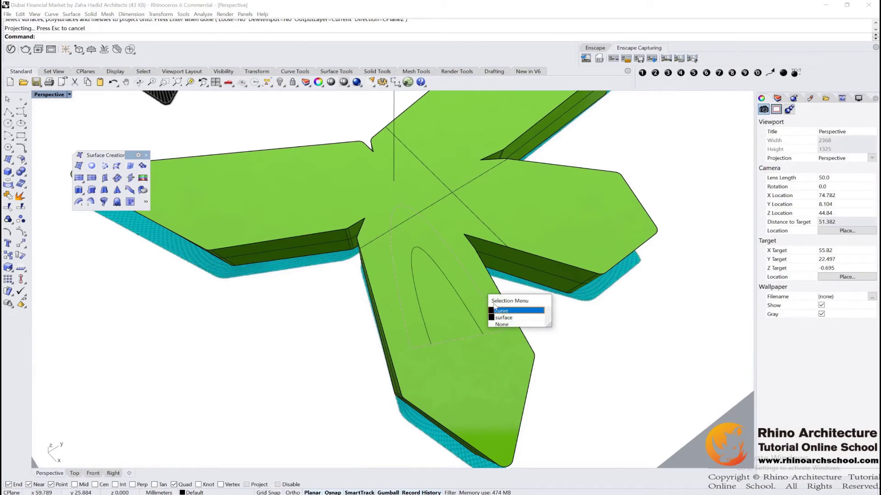
pyautogui.click(509, 311)
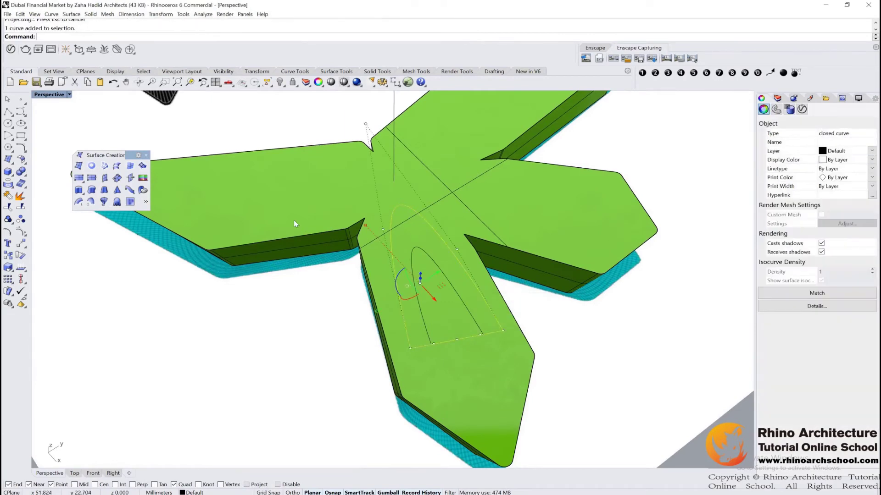
pyautogui.click(8, 207)
pyautogui.click(429, 292)
pyautogui.moveTo(428, 292)
pyautogui.mouseDown(button='right')
pyautogui.moveTo(542, 259)
pyautogui.moveTo(589, 366)
pyautogui.moveTo(521, 328)
pyautogui.moveTo(529, 324)
pyautogui.mouseUp(button='right')
# - Place numbered dot 1 at the top-left and float the curve tools palette
pyautogui.click(642, 72)
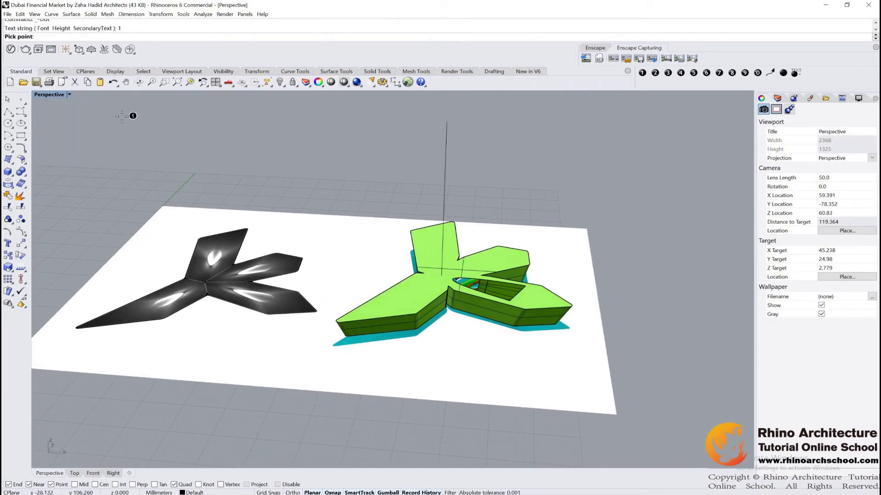
pyautogui.click(37, 114)
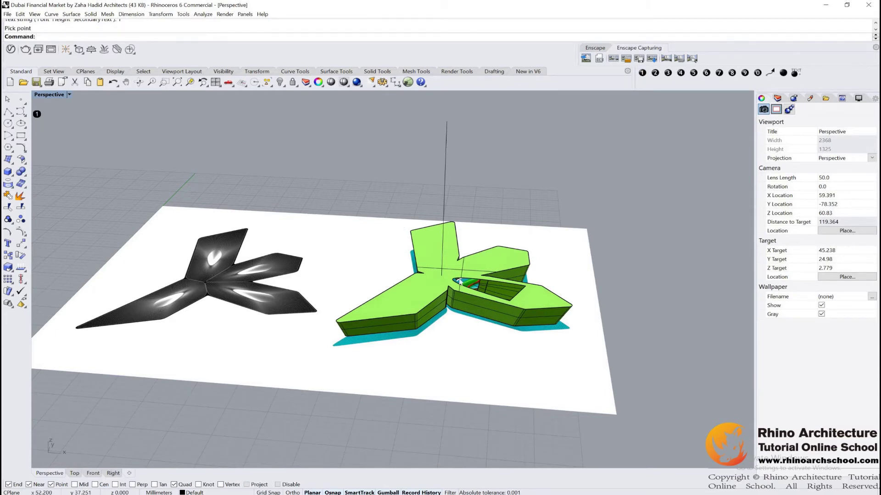
pyautogui.click(25, 152)
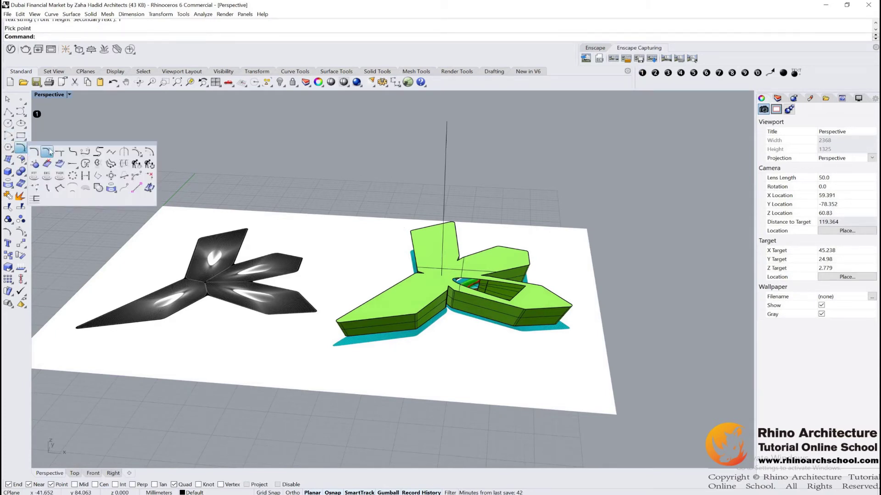
pyautogui.moveTo(28, 147); pyautogui.dragTo(81, 150)
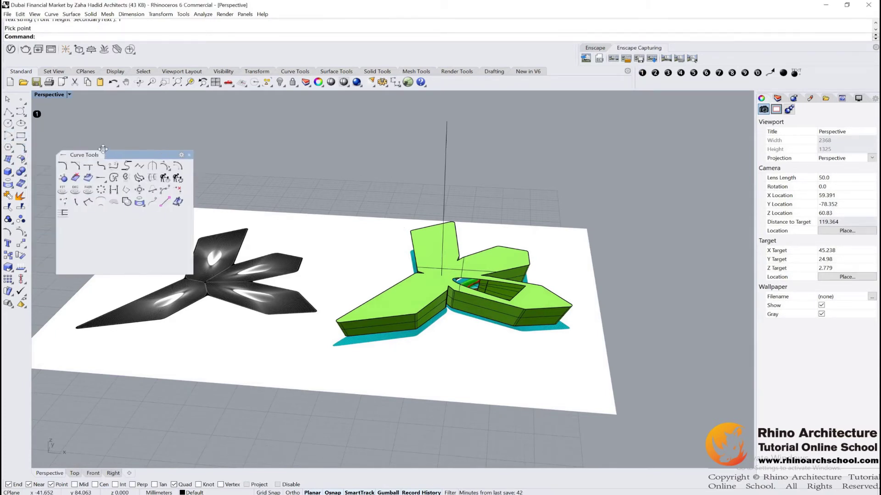
# - Place numbered dots 2, 3 and 4 above the model and along the bottom
pyautogui.click(654, 72)
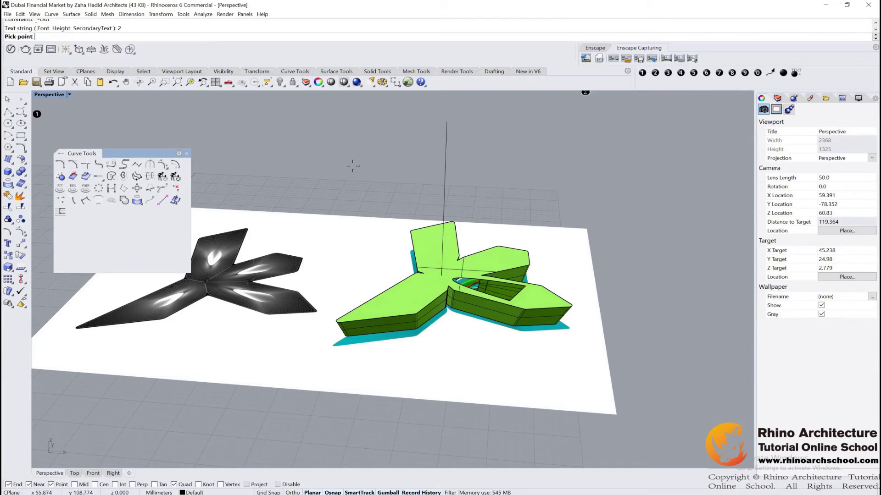
pyautogui.click(97, 137)
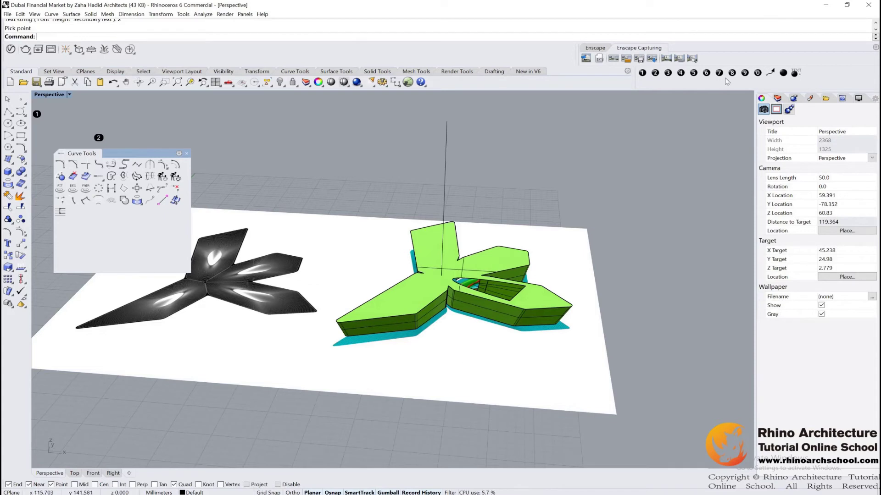
pyautogui.click(680, 73)
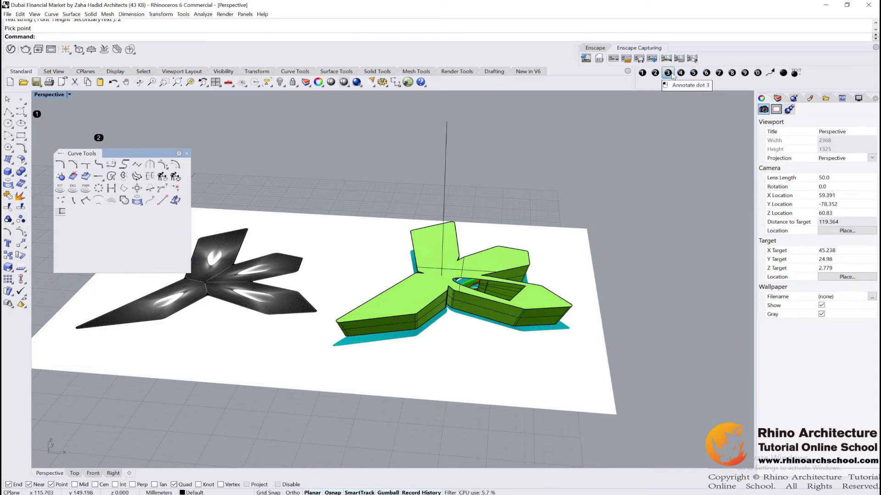
pyautogui.click(422, 460)
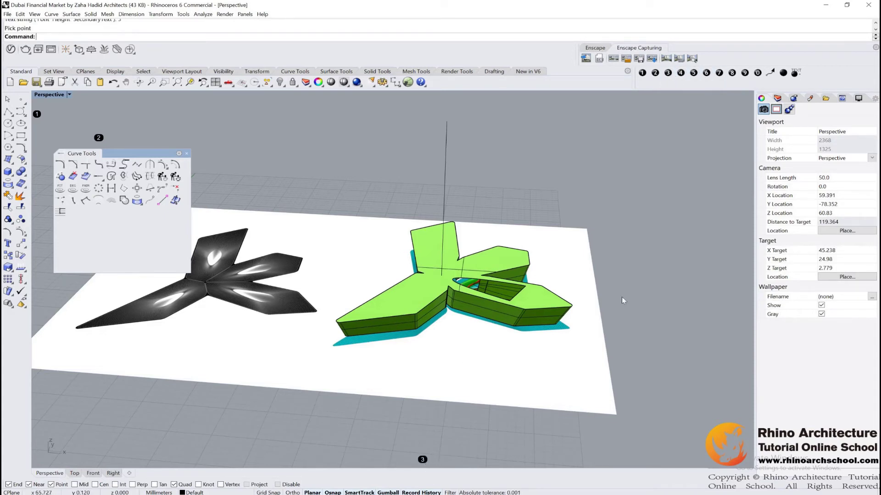
pyautogui.click(680, 73)
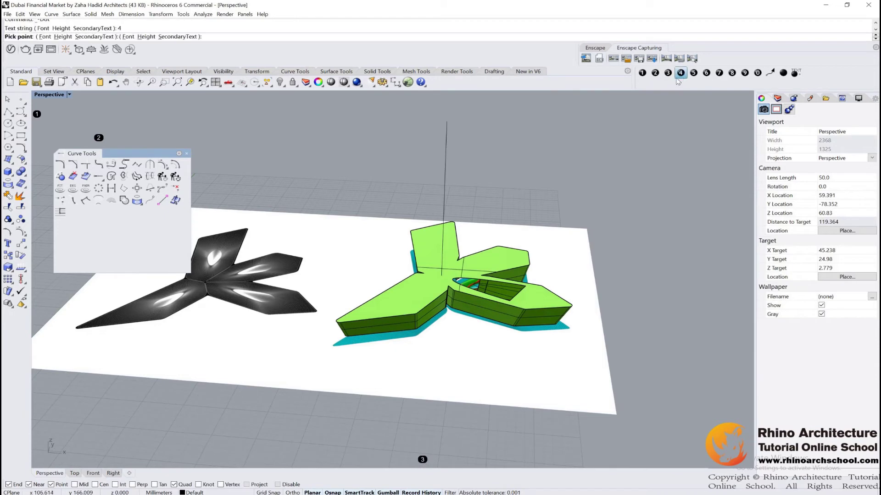
pyautogui.click(312, 461)
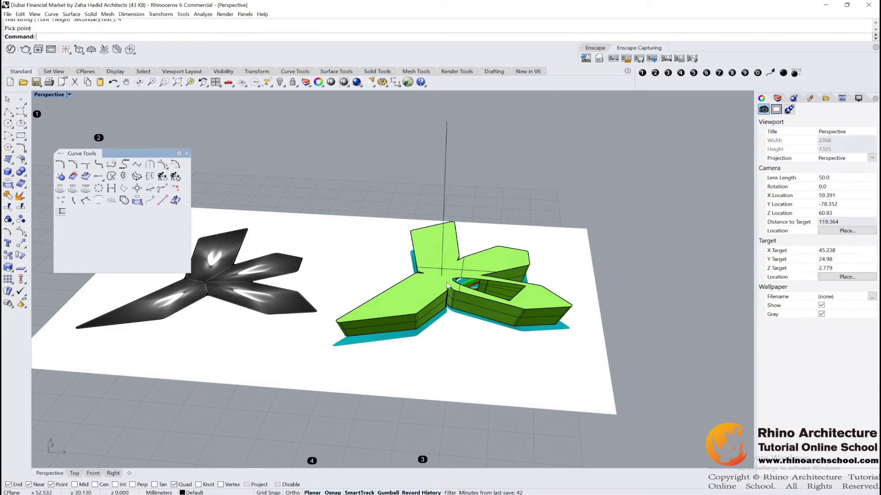
# - Float the Surface Creation tools, move dot 5 below the dark model, and place dot 6 at left
pyautogui.rightClick(413, 492)
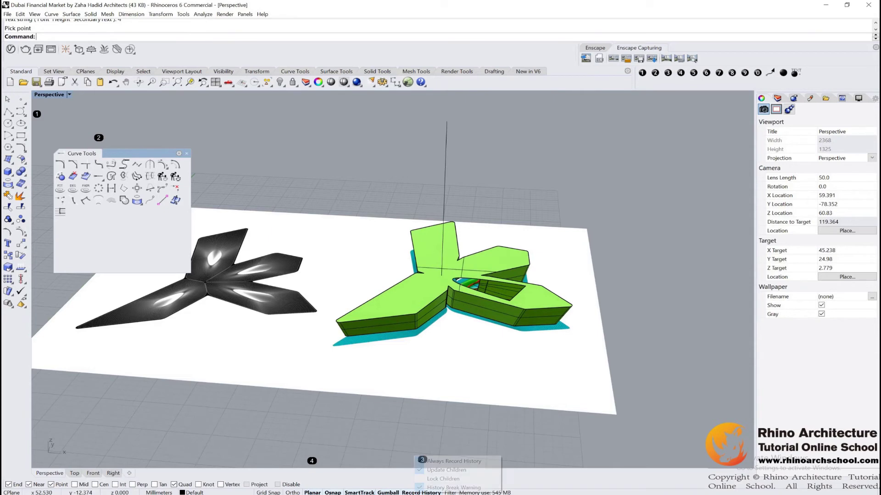
pyautogui.click(389, 413)
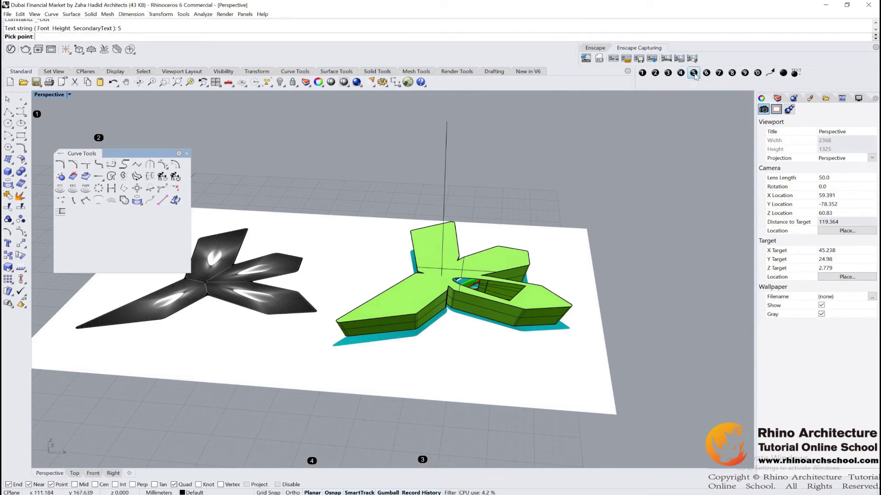
pyautogui.click(10, 160)
pyautogui.moveTo(35, 158); pyautogui.dragTo(159, 325)
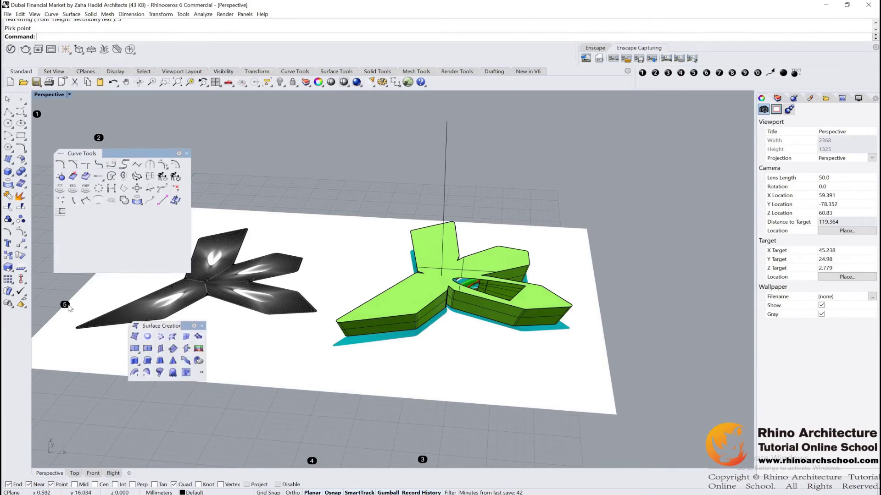
pyautogui.moveTo(64, 304); pyautogui.dragTo(160, 390)
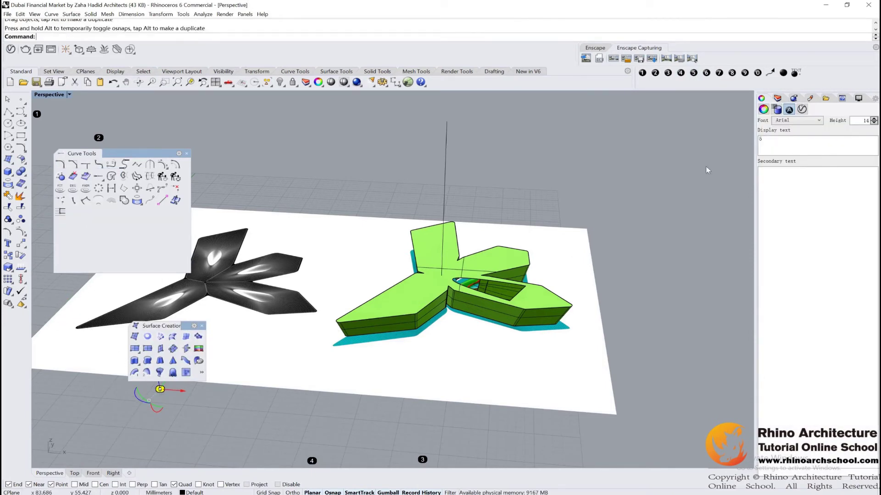
pyautogui.click(707, 73)
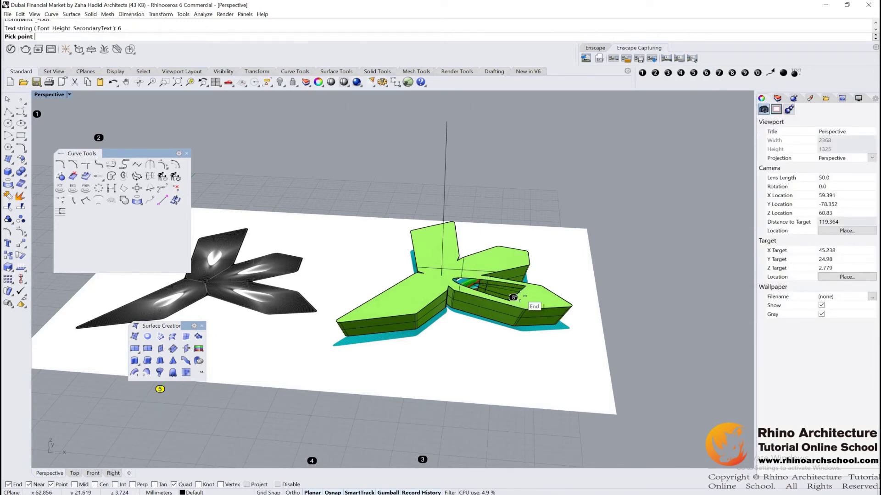
pyautogui.click(38, 210)
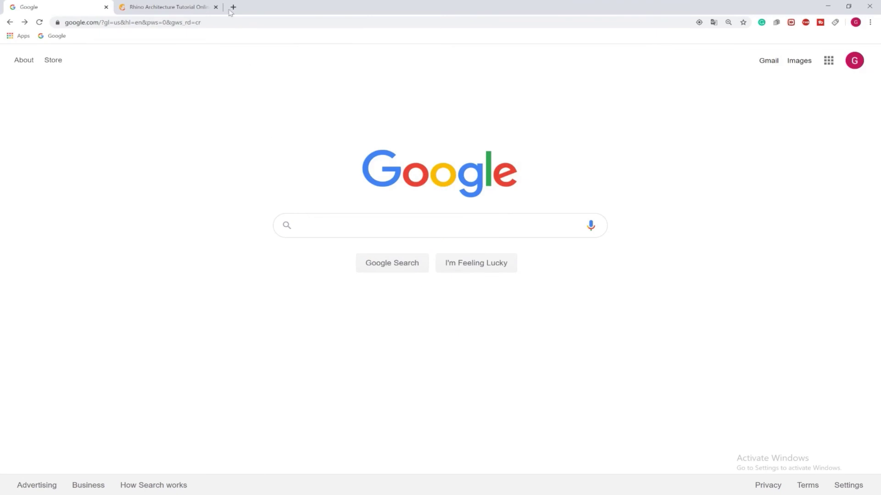
# - Load rhinoarchschool.com, highlight the Unlimited and Monthly course titles, and open the Unlimited course page
pyautogui.click(216, 23)
pyautogui.write('rhi')
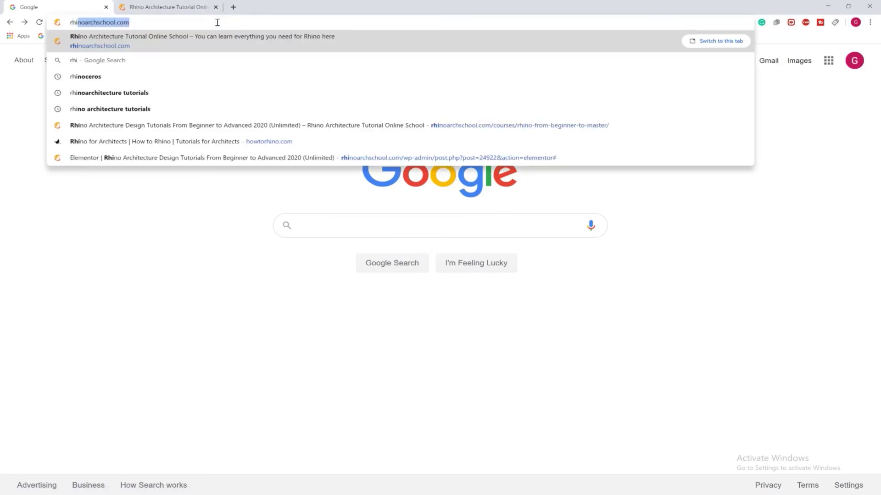
pyautogui.write('noarchschool.com')
pyautogui.press('Return')
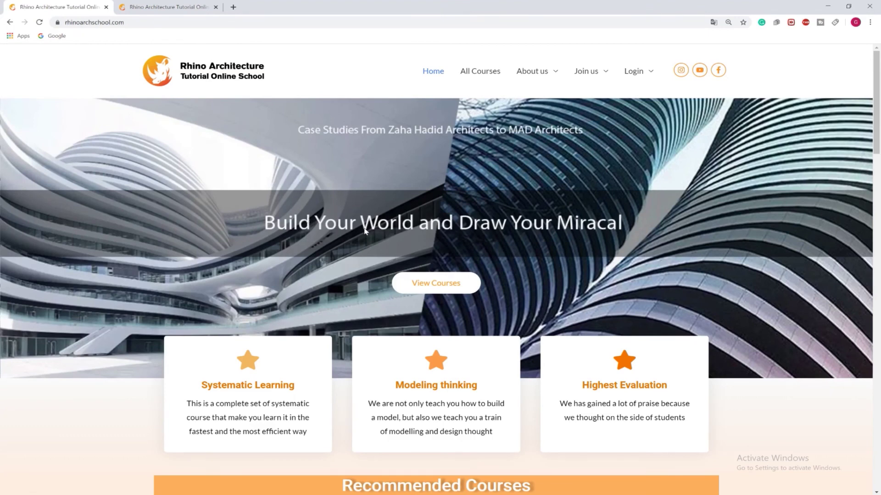
pyautogui.scroll(-3, 365, 231)
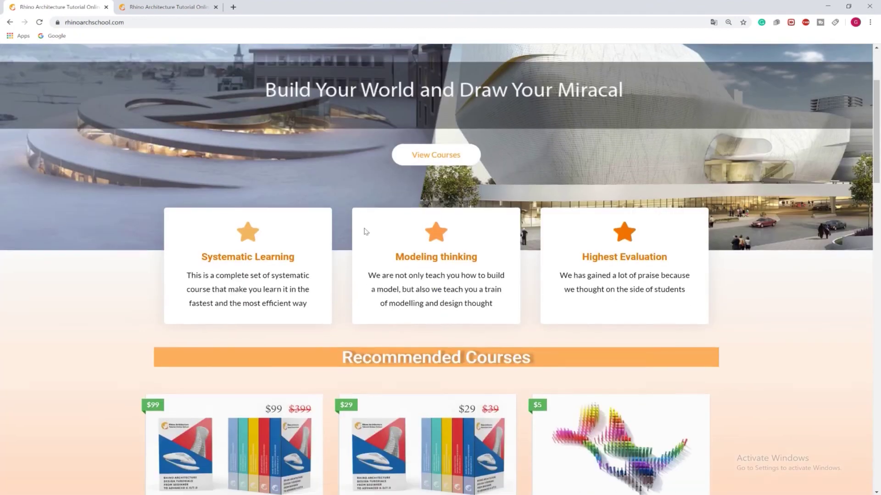
pyautogui.scroll(-2, 365, 231)
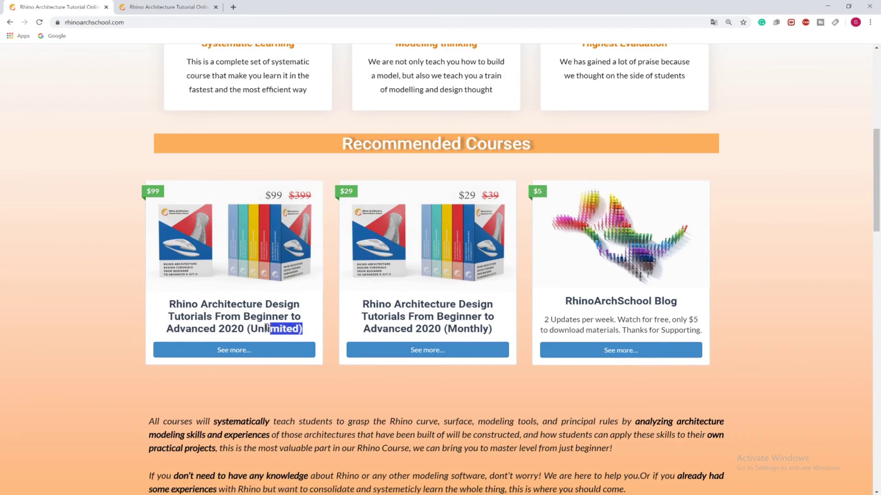
pyautogui.moveTo(293, 327); pyautogui.dragTo(249, 328)
pyautogui.click(266, 330)
pyautogui.moveTo(493, 329)
pyautogui.mouseDown()
pyautogui.moveTo(447, 329)
pyautogui.moveTo(457, 329)
pyautogui.mouseUp()
pyautogui.click(456, 328)
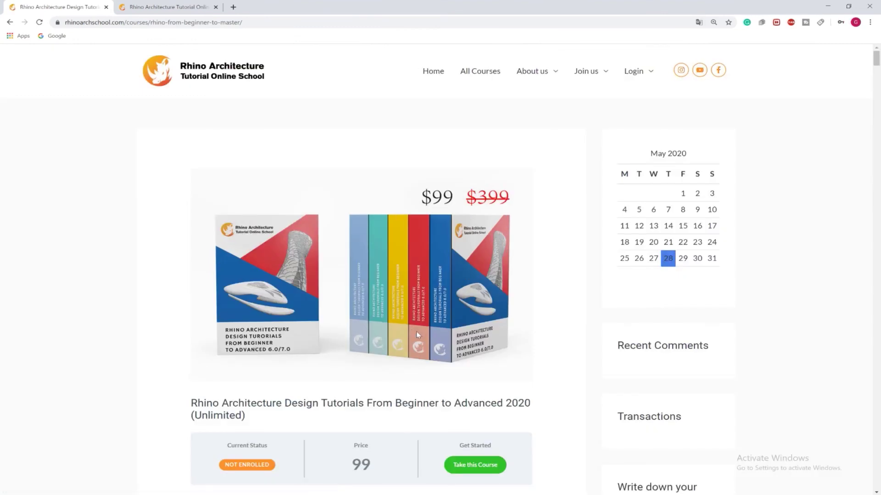
pyautogui.scroll(-1, 417, 331)
pyautogui.scroll(-2, 425, 330)
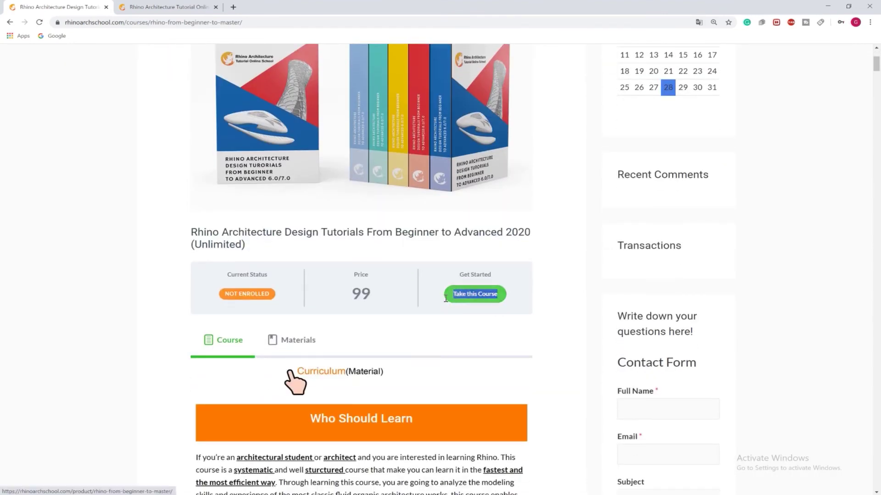
# - View the Unlimited course's Materials list, then return to its Course introduction
pyautogui.click(302, 342)
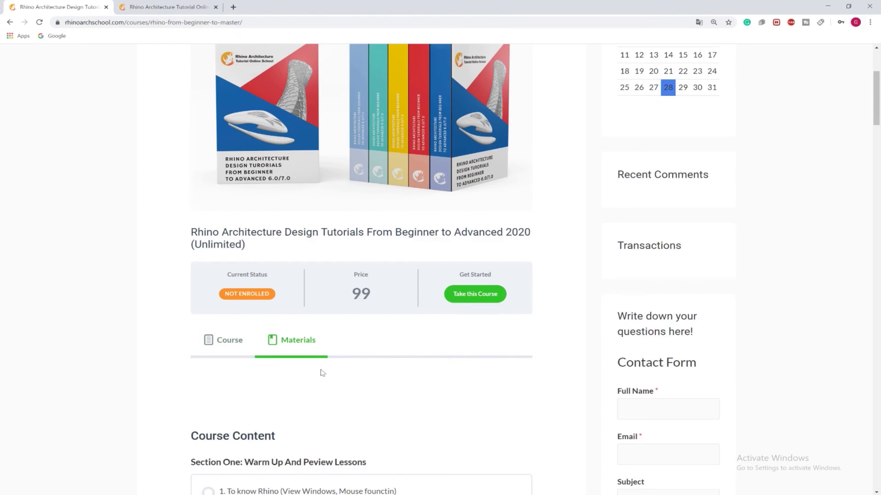
pyautogui.scroll(-3, 321, 372)
pyautogui.scroll(-2, 321, 373)
pyautogui.scroll(5, 320, 373)
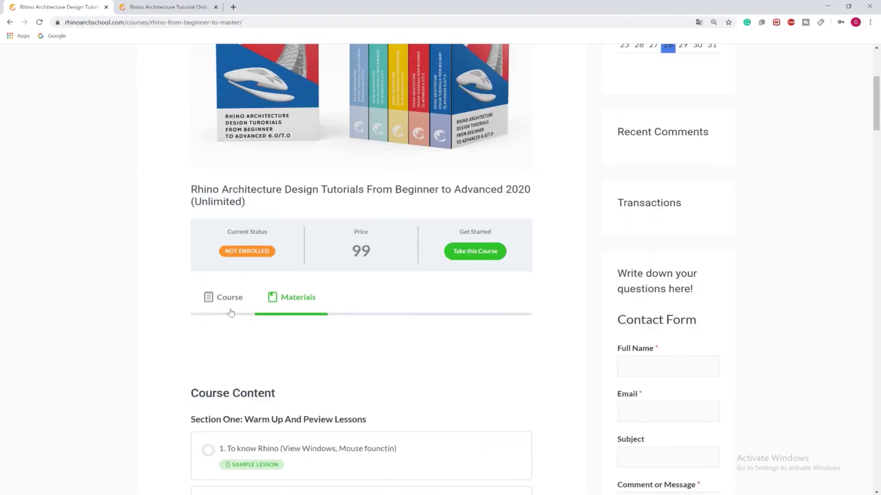
pyautogui.click(229, 311)
pyautogui.scroll(-5, 229, 309)
pyautogui.scroll(-2, 229, 306)
pyautogui.scroll(-2, 230, 305)
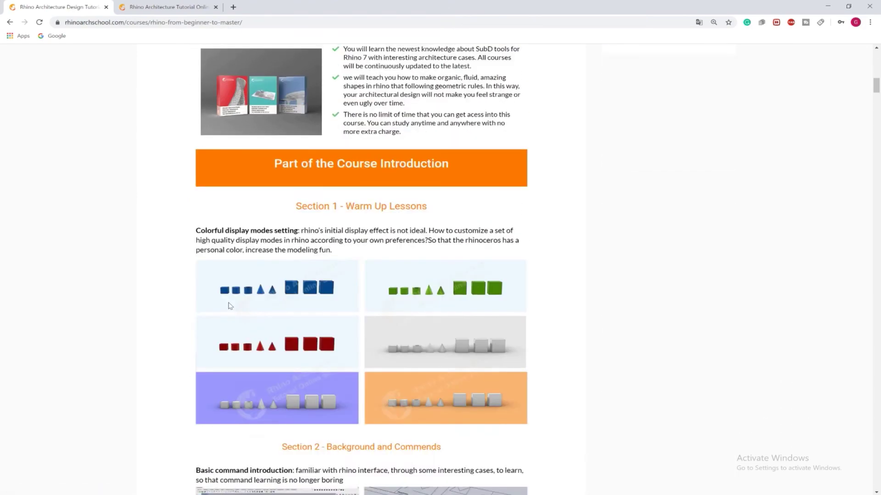
pyautogui.scroll(-5, 229, 306)
pyautogui.scroll(-5, 229, 305)
pyautogui.scroll(-5, 229, 305)
pyautogui.scroll(-5, 229, 305)
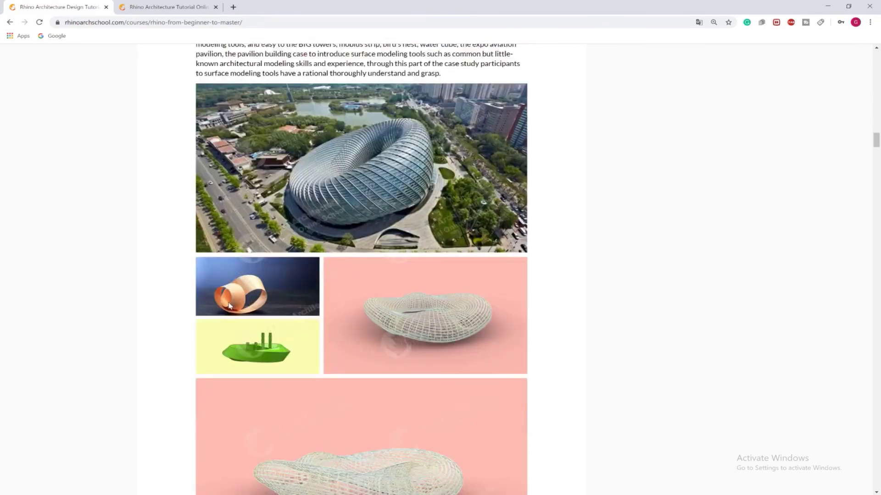
pyautogui.scroll(-5, 229, 306)
pyautogui.scroll(-3, 229, 306)
pyautogui.scroll(-3, 230, 305)
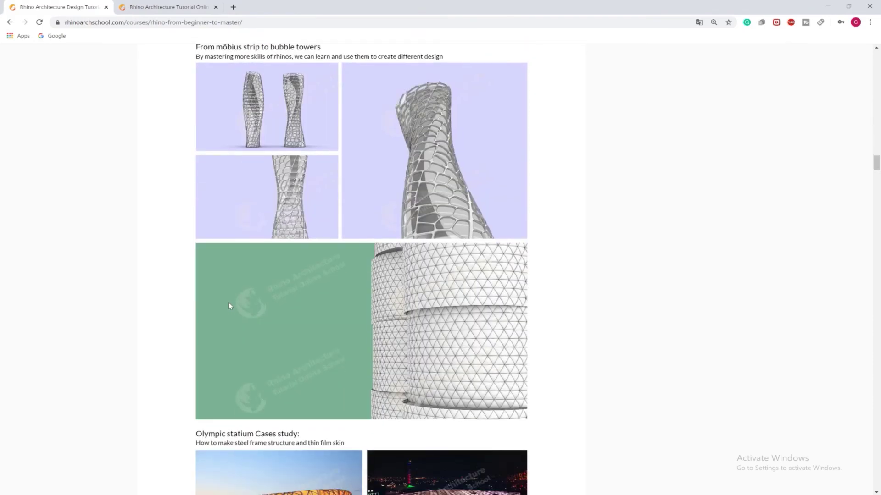
pyautogui.scroll(-5, 229, 303)
pyautogui.scroll(-2, 228, 303)
pyautogui.scroll(-4, 228, 303)
pyautogui.scroll(-5, 229, 303)
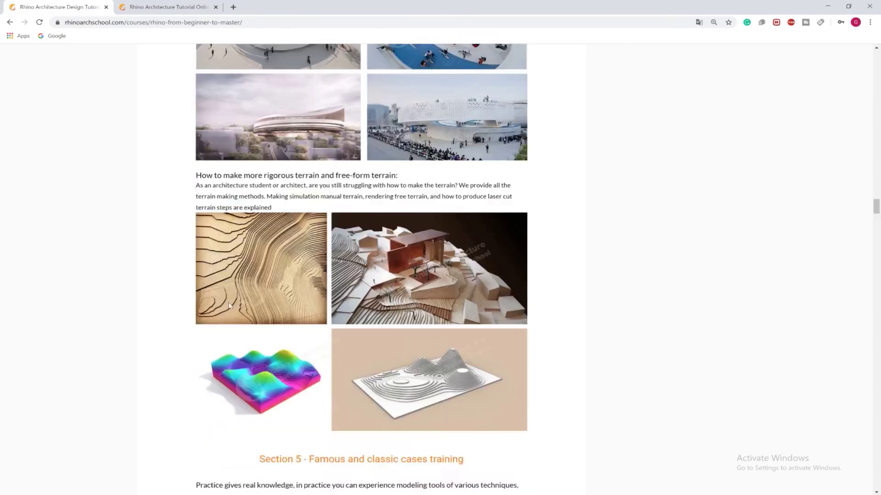
pyautogui.scroll(-5, 228, 303)
pyautogui.scroll(-5, 229, 304)
pyautogui.scroll(-5, 272, 268)
pyautogui.scroll(-5, 274, 273)
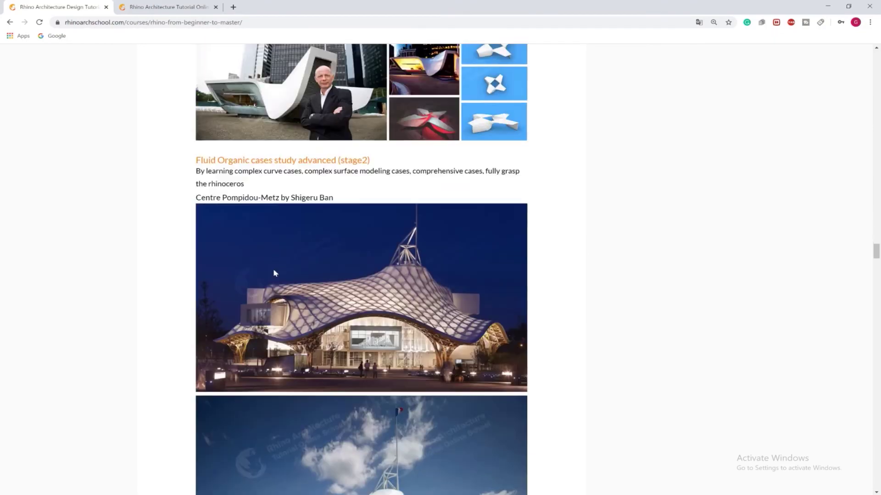
pyautogui.scroll(-5, 274, 274)
pyautogui.scroll(-3, 273, 273)
pyautogui.scroll(-5, 274, 273)
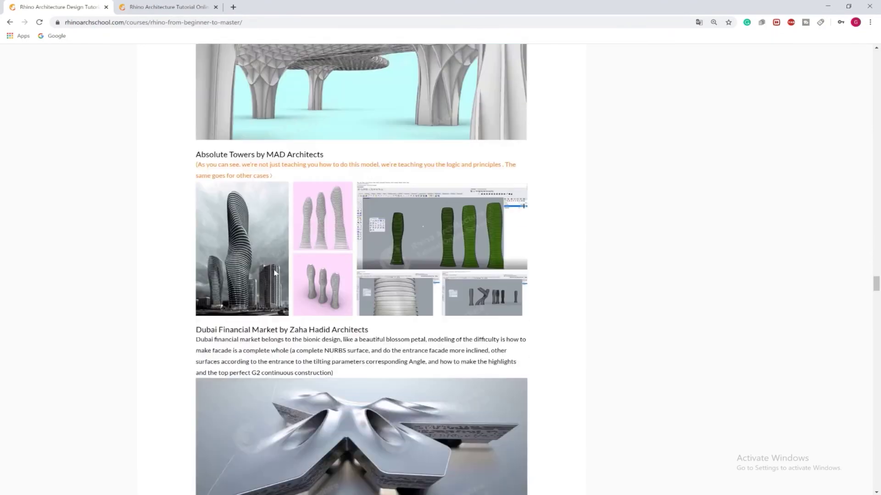
pyautogui.scroll(-5, 274, 273)
pyautogui.scroll(-5, 274, 273)
pyautogui.scroll(-4, 274, 273)
pyautogui.scroll(-5, 274, 273)
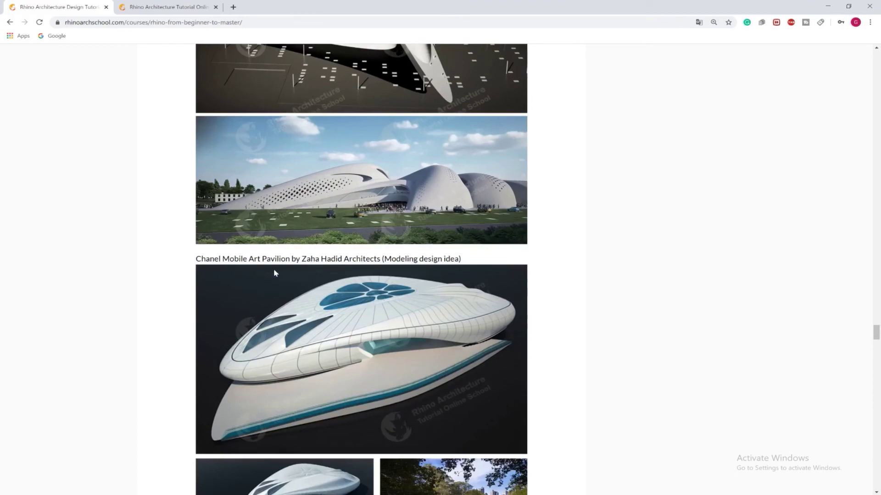
pyautogui.scroll(-5, 274, 272)
pyautogui.scroll(-5, 274, 272)
pyautogui.scroll(-4, 274, 273)
pyautogui.scroll(-5, 274, 273)
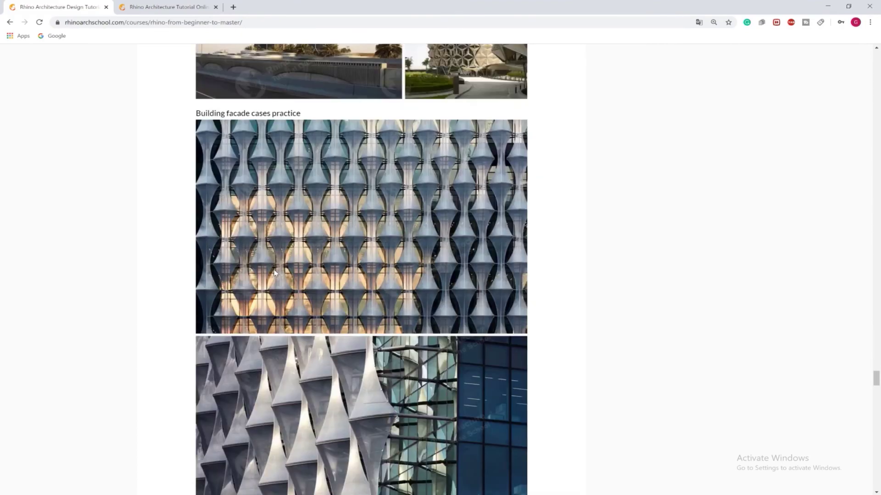
pyautogui.scroll(-5, 273, 274)
pyautogui.scroll(-1, 275, 273)
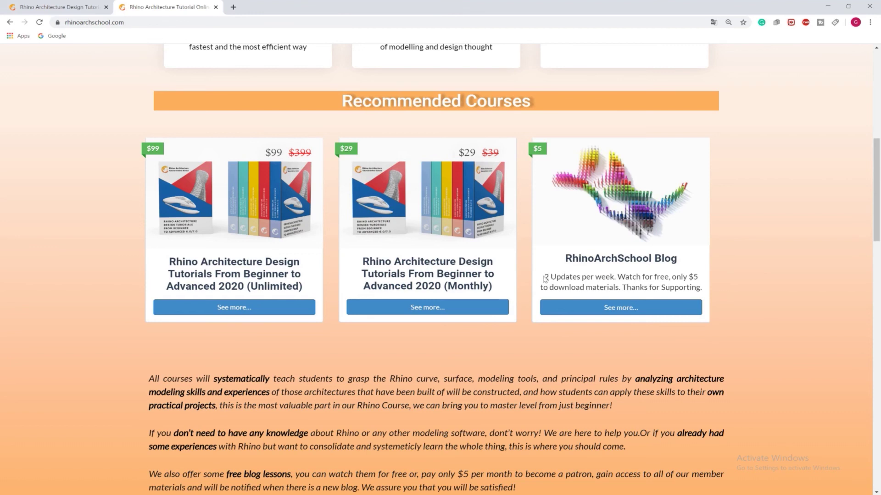
pyautogui.moveTo(544, 278); pyautogui.dragTo(622, 288)
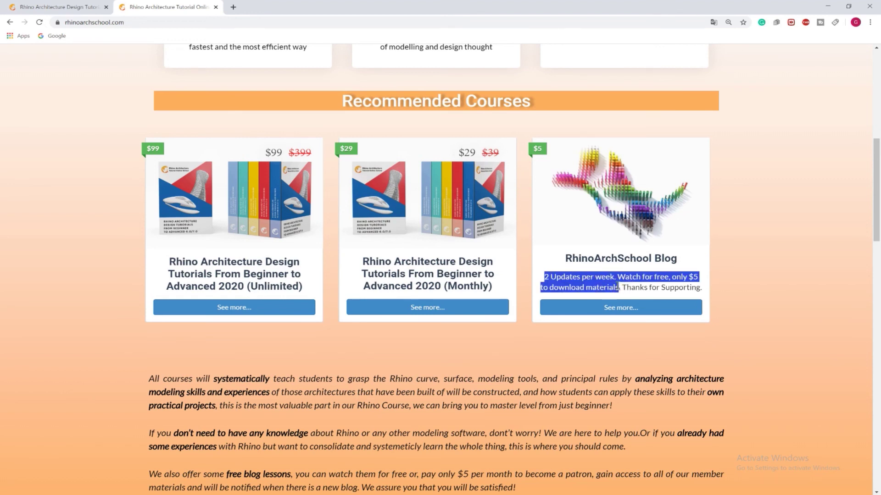
pyautogui.click(617, 285)
pyautogui.moveTo(640, 287); pyautogui.dragTo(695, 287)
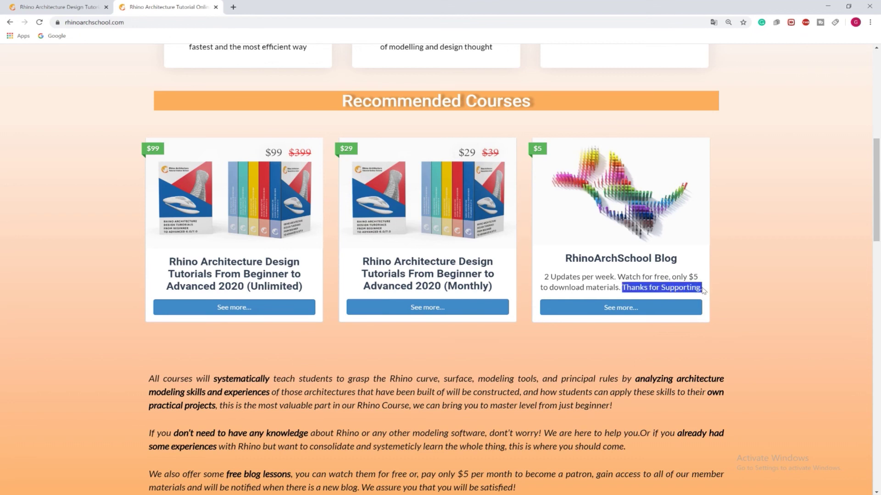
pyautogui.click(691, 287)
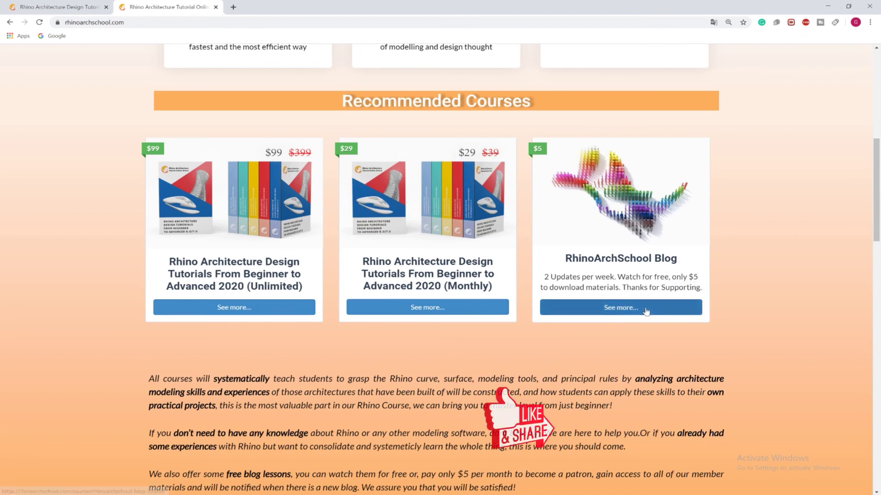